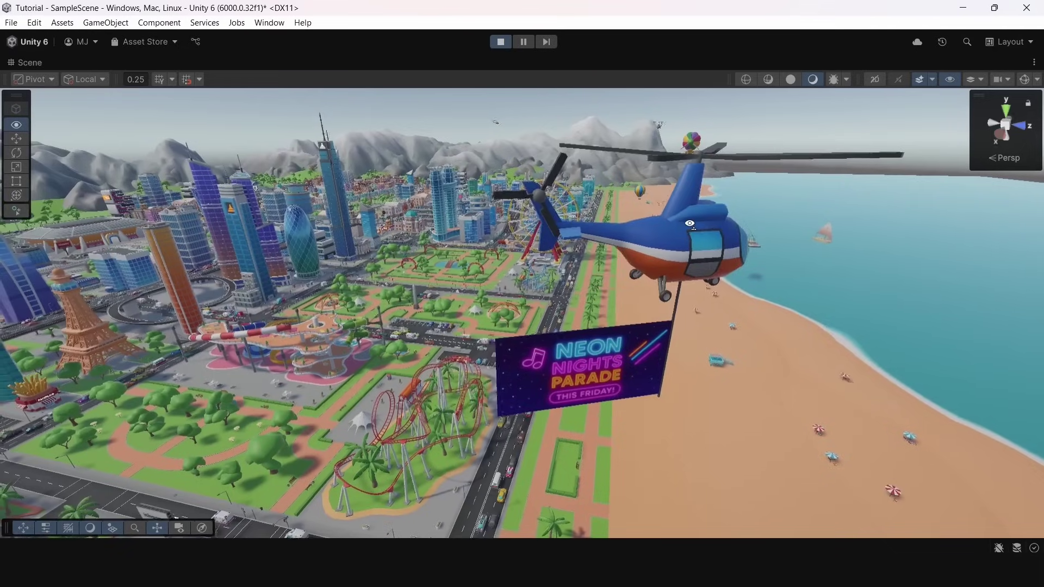
# Select the advertising banner hanging below the helicopter, restore the full editor layout and stop play mode.
pyautogui.moveTo(598, 215); pyautogui.dragTo(618, 305, button='right')
pyautogui.click(621, 312)
pyautogui.hotkey('shift', 'space')
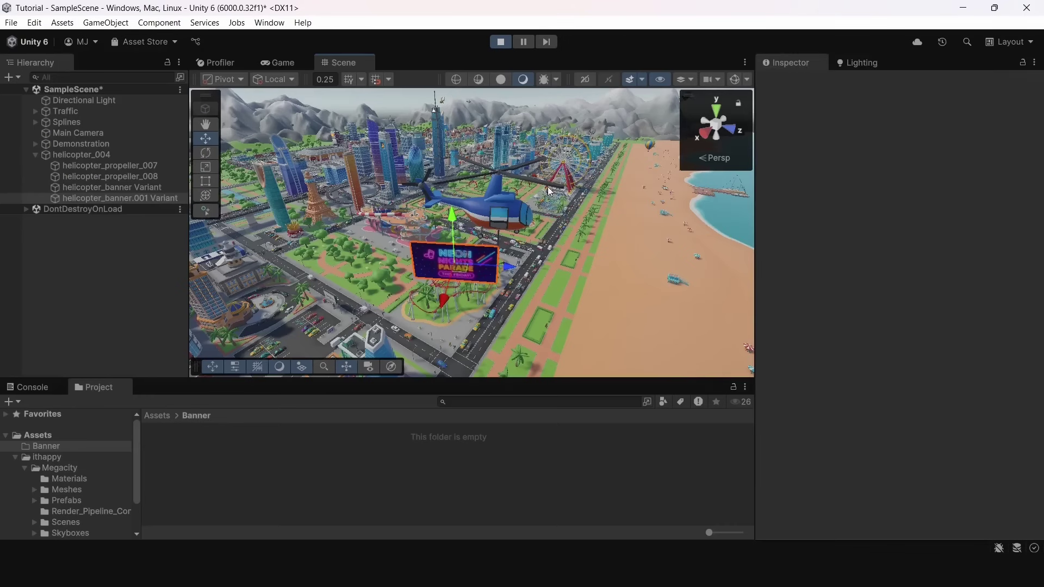
pyautogui.moveTo(549, 191); pyautogui.dragTo(546, 162, button='right')
pyautogui.scroll(-3, 546, 162)
pyautogui.click(502, 43)
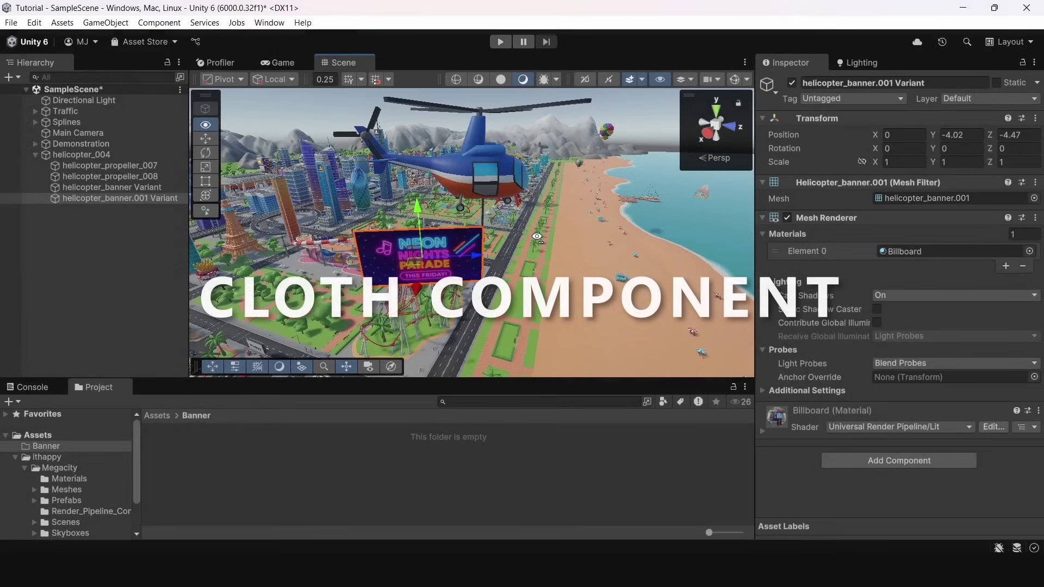
# Add a Cloth component to the helicopter_banner.001 Variant object.
pyautogui.moveTo(537, 237); pyautogui.dragTo(532, 203, button='right')
pyautogui.click(917, 454)
pyautogui.write('Cloth')
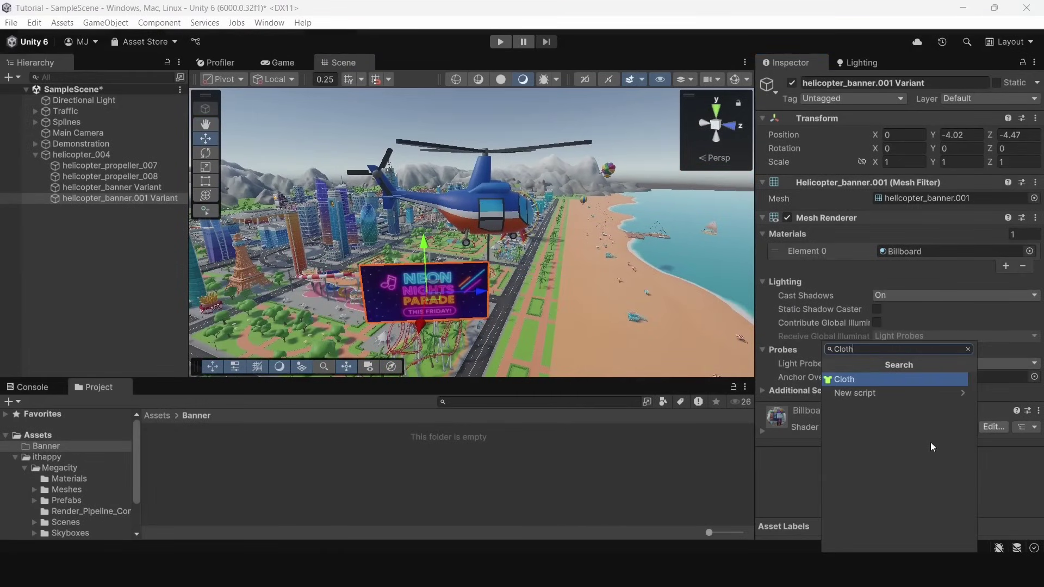
pyautogui.click(870, 378)
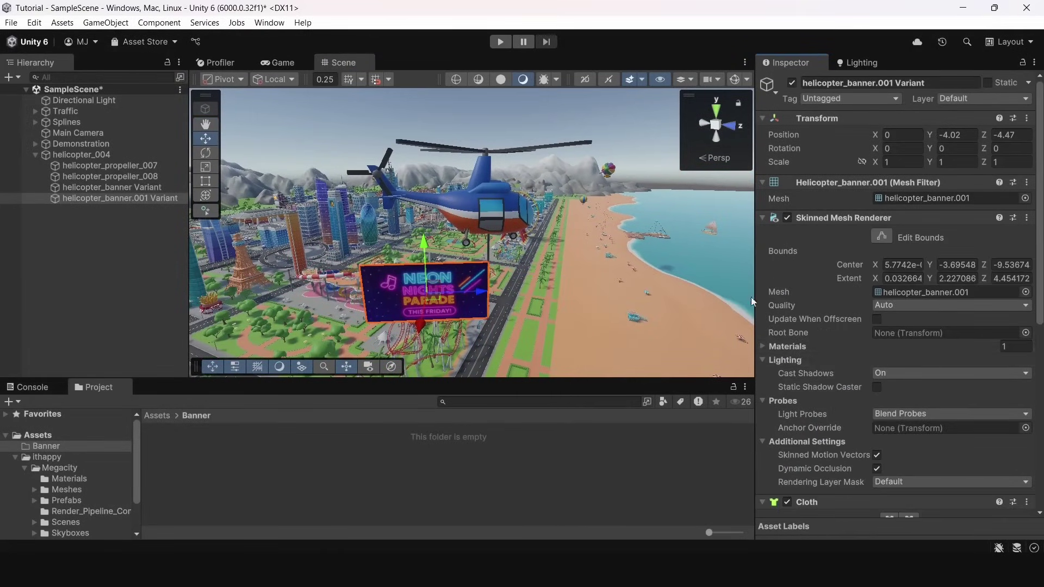
# Test the unconstrained banner in play mode, stop it, and examine the Cloth component's settings.
pyautogui.hotkey('ctrl', 'p')
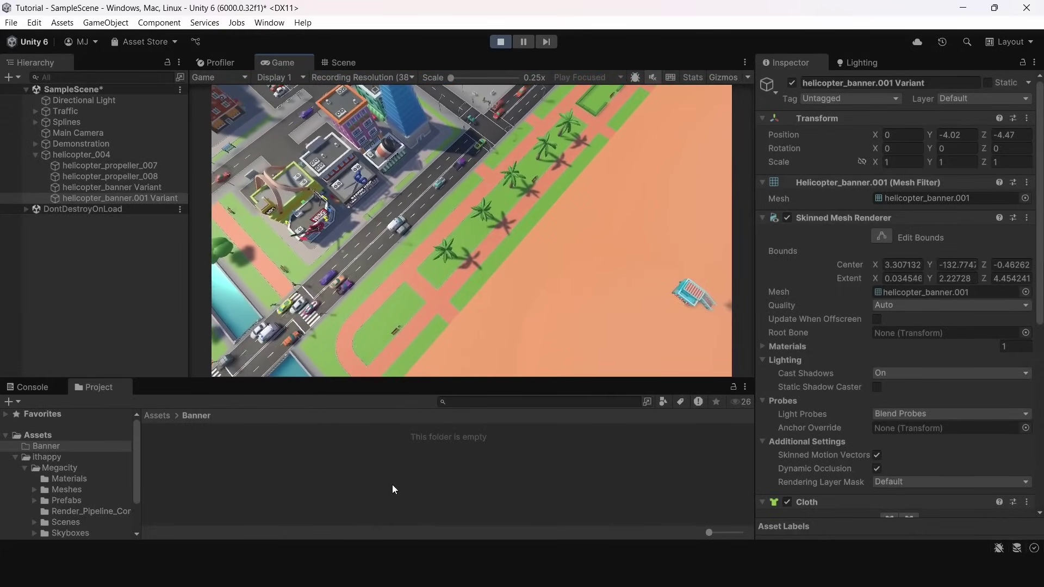
pyautogui.hotkey('ctrl', 'p')
pyautogui.scroll(-2, 905, 275)
pyautogui.scroll(-5, 906, 276)
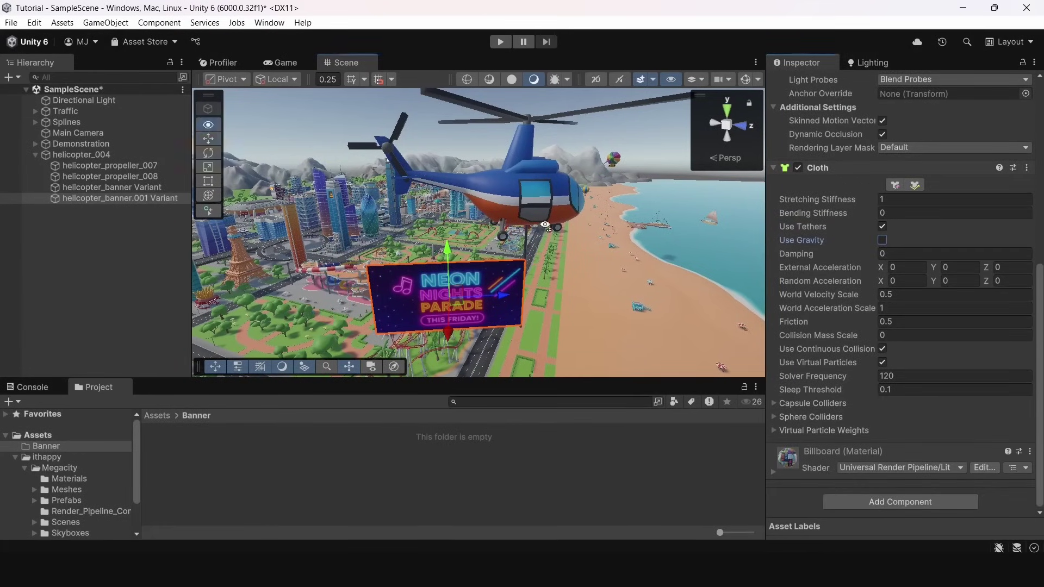
pyautogui.moveTo(545, 224); pyautogui.dragTo(516, 245, button='right')
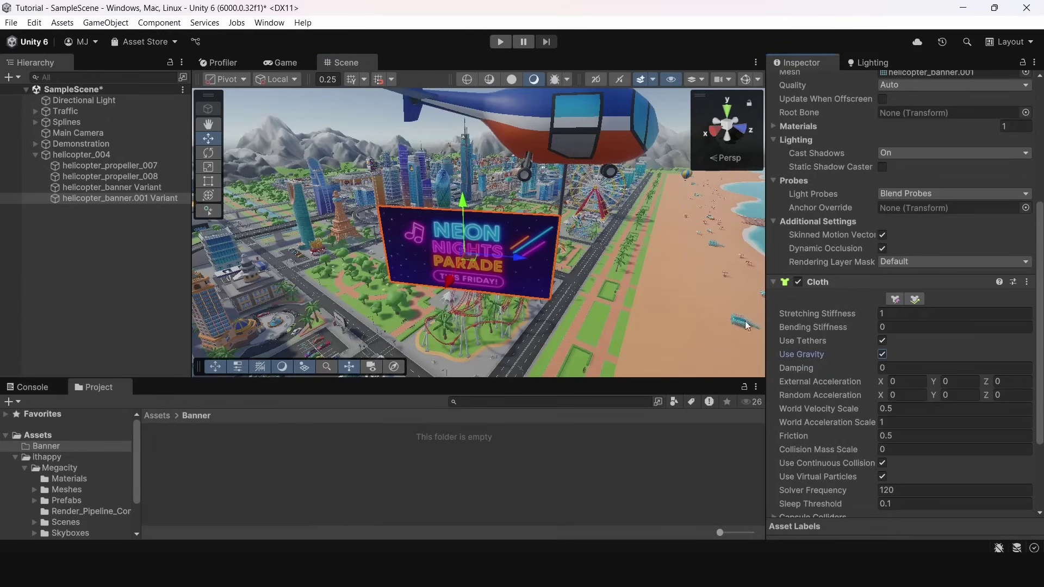
pyautogui.moveTo(585, 256); pyautogui.dragTo(617, 249, button='right')
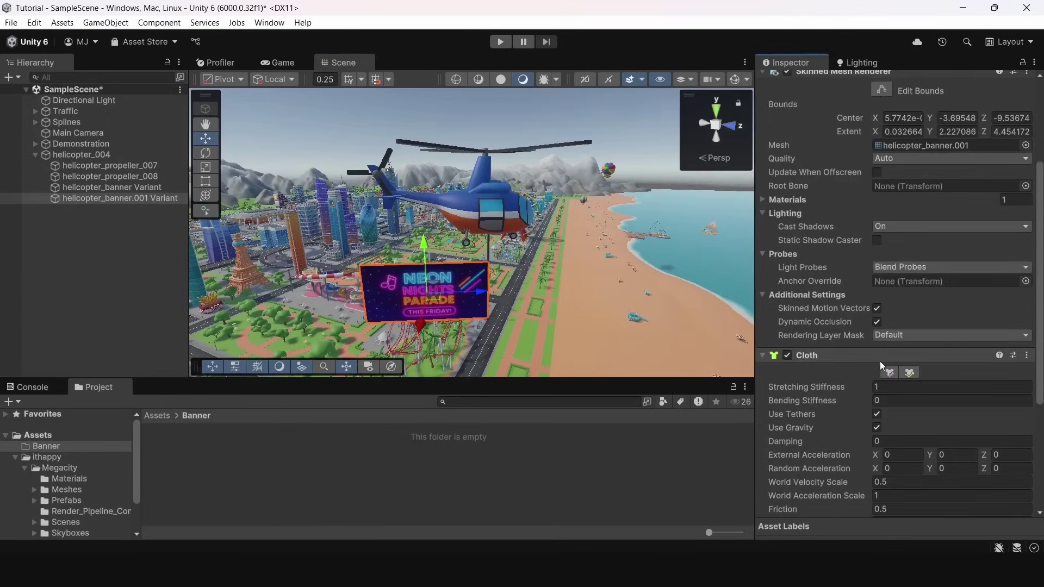
pyautogui.scroll(-5, 883, 368)
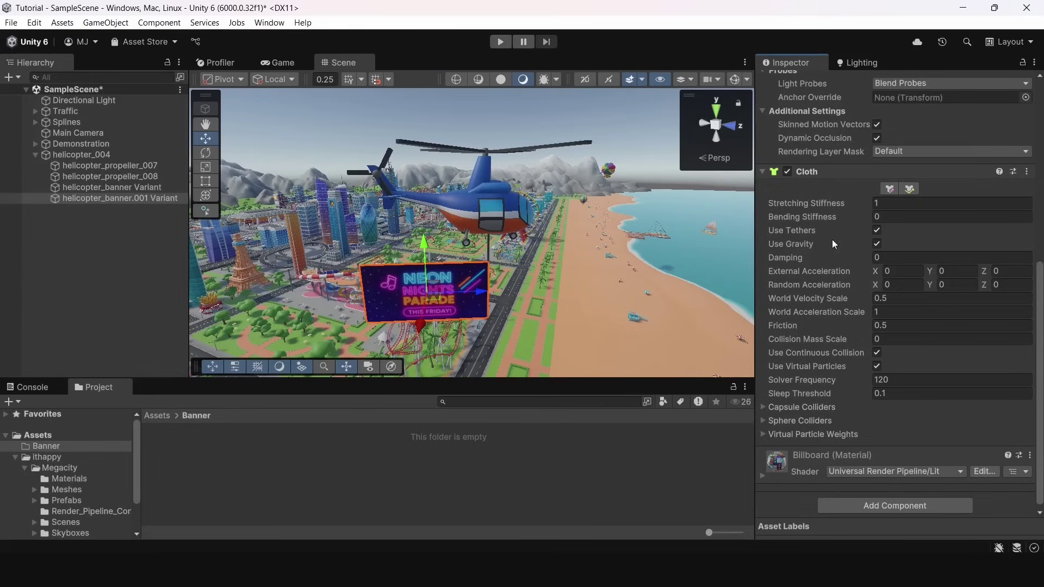
# Show the banner's cloth constraint editing in a maximized Scene view with gizmos visible.
pyautogui.click(498, 44)
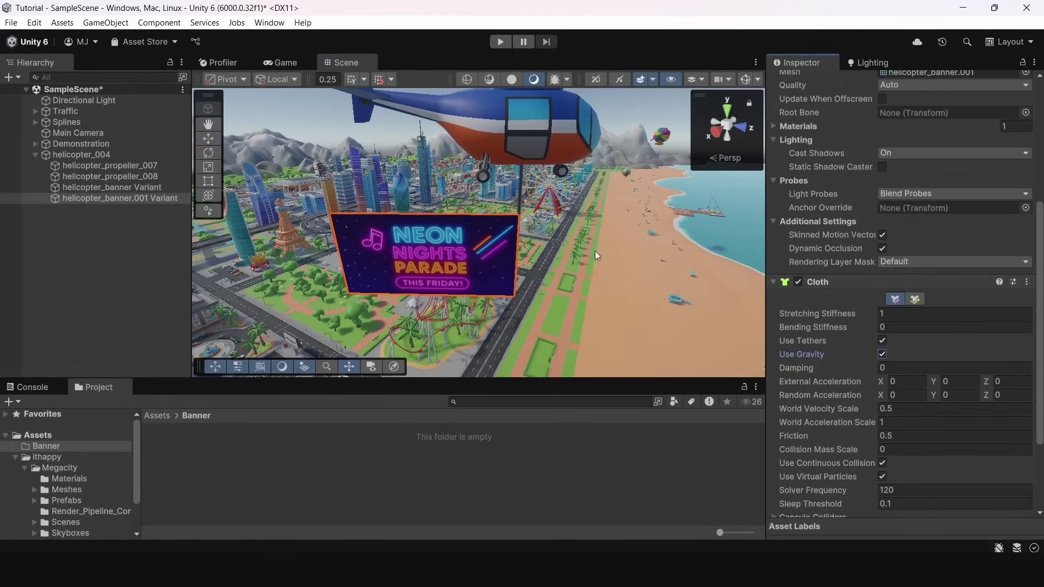
pyautogui.hotkey('shift', 'space')
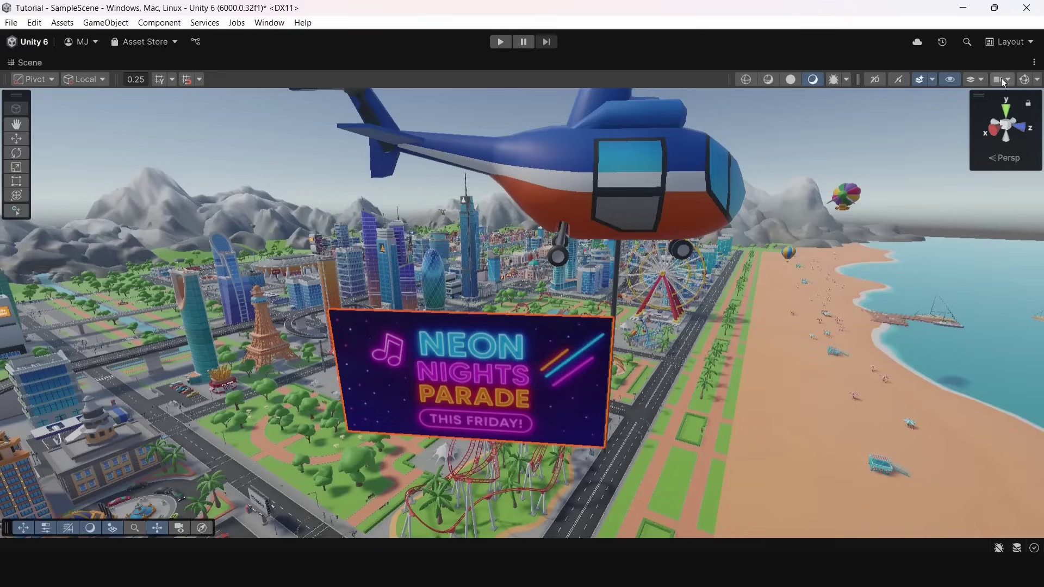
pyautogui.click(1030, 86)
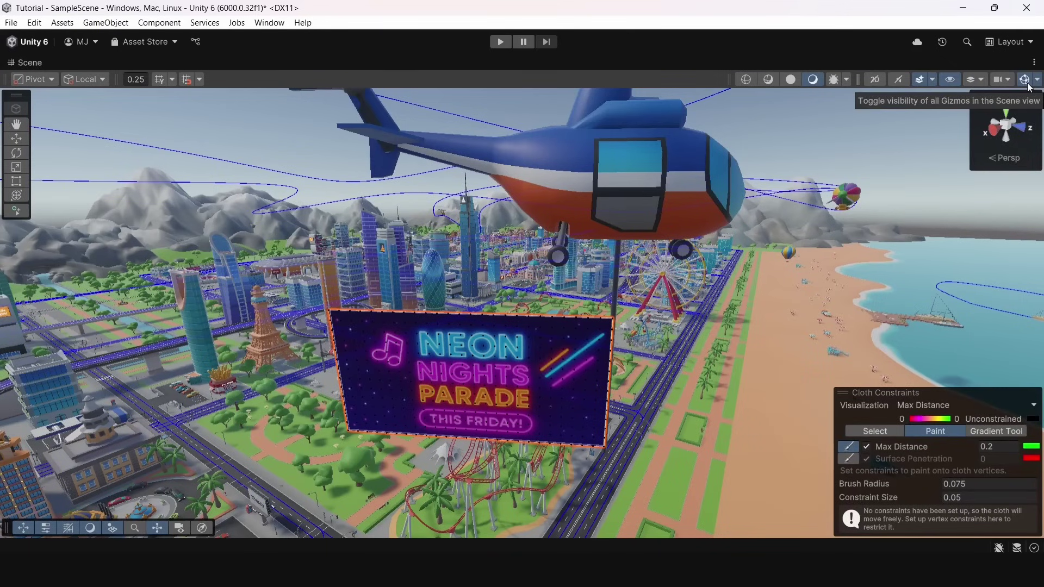
pyautogui.click(1030, 86)
pyautogui.click(1029, 86)
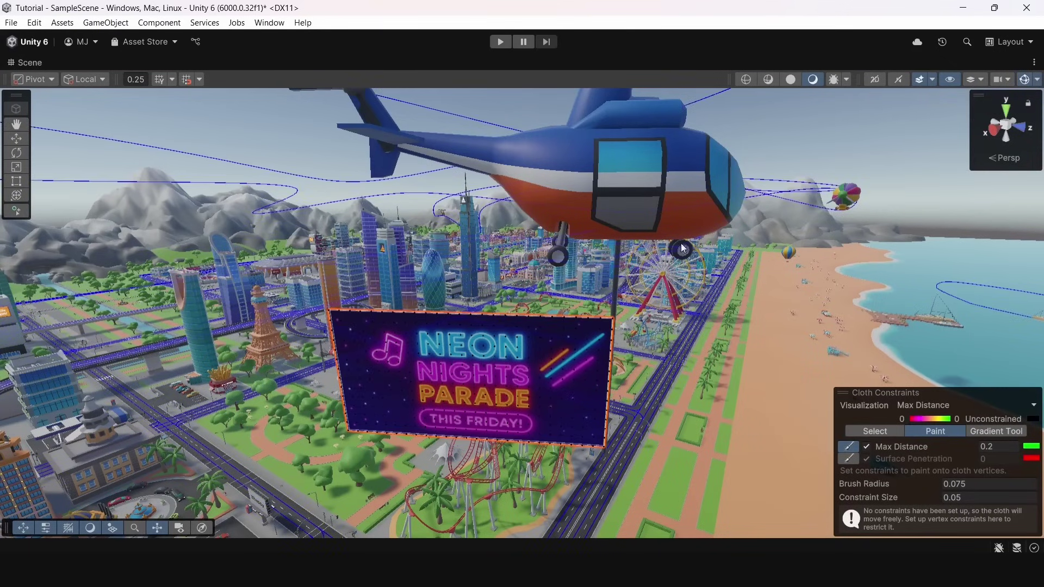
# Paint a Max Distance of 0.2 on the banner's pole-side edge vertices and its upper outer corner.
pyautogui.moveTo(681, 248)
pyautogui.mouseDown(button='right')
pyautogui.moveTo(715, 324)
pyautogui.moveTo(671, 228)
pyautogui.mouseUp(button='right')
pyautogui.press('w')
pyautogui.press('s')
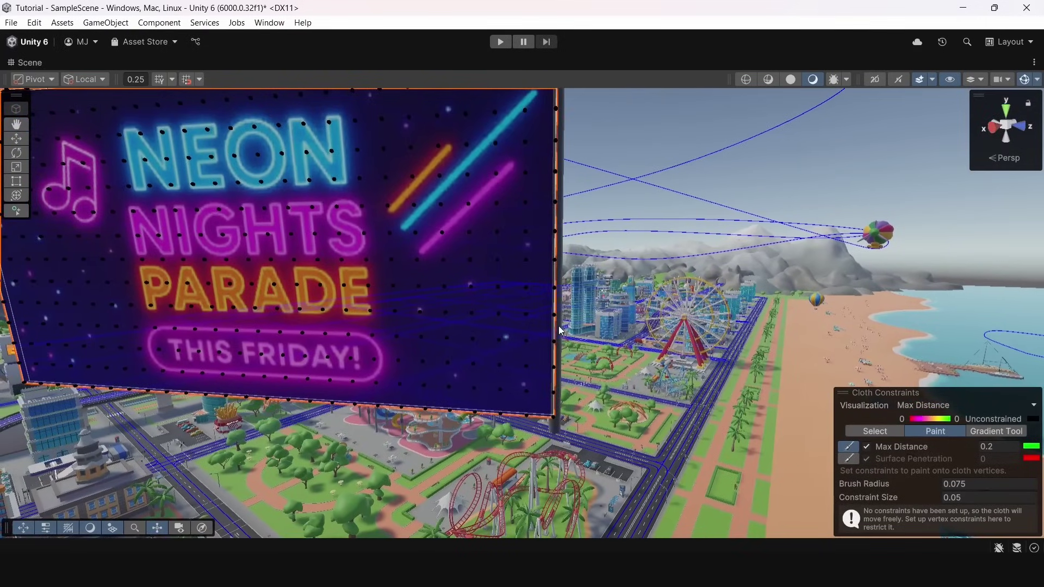
pyautogui.press('s')
pyautogui.moveTo(549, 323)
pyautogui.mouseDown(button='right')
pyautogui.moveTo(538, 314)
pyautogui.moveTo(546, 276)
pyautogui.mouseUp(button='right')
pyautogui.press('w')
pyautogui.press('a')
pyautogui.click(654, 180)
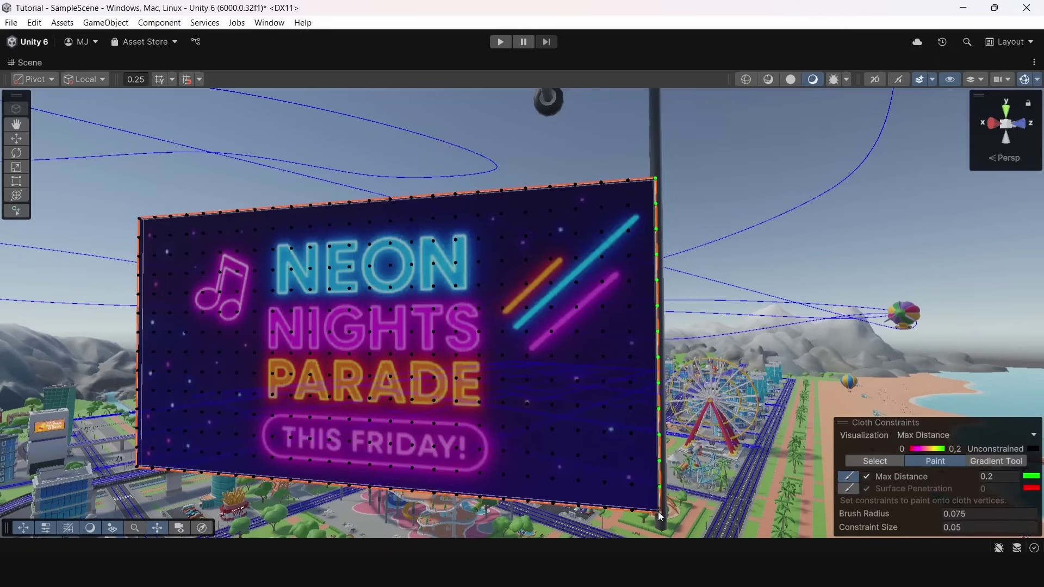
pyautogui.moveTo(578, 322); pyautogui.dragTo(582, 323, button='right')
pyautogui.press('a')
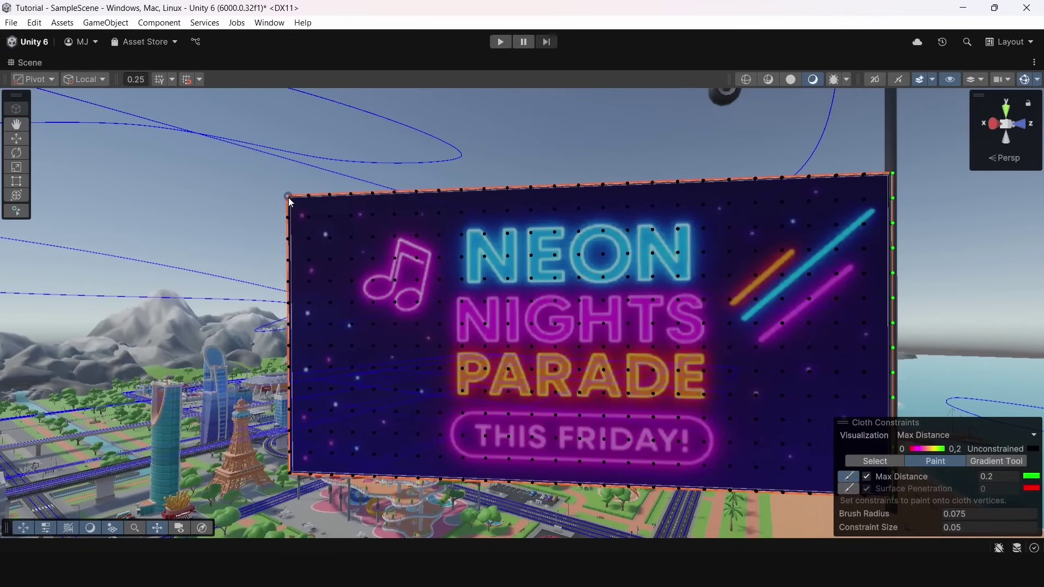
# Run the scene in play mode and watch the banner's cloth movement from several angles.
pyautogui.scroll(-5, 550, 204)
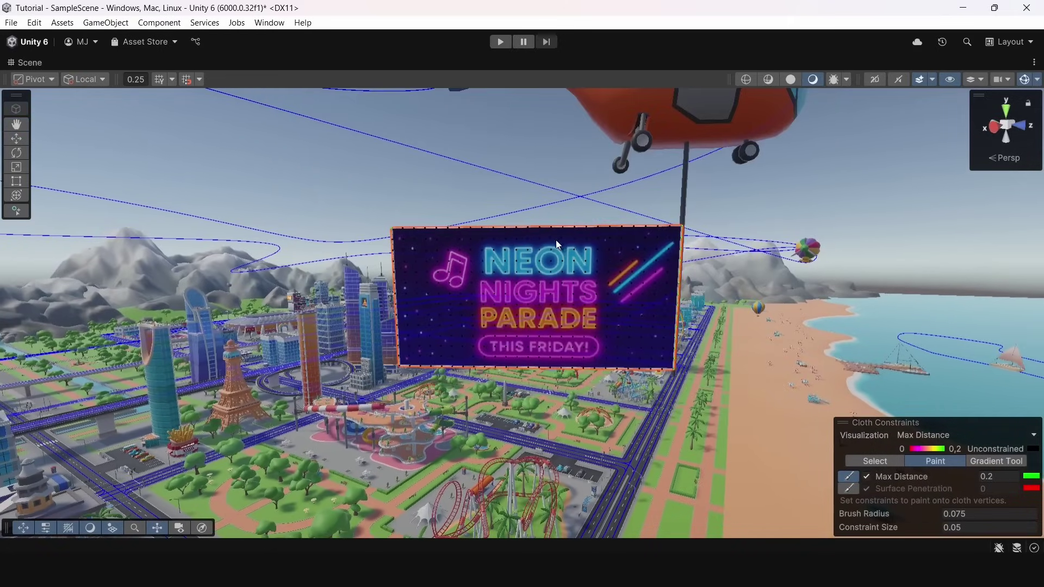
pyautogui.press('w')
pyautogui.moveTo(569, 128); pyautogui.dragTo(559, 90, button='right')
pyautogui.press('s')
pyautogui.moveTo(543, 315); pyautogui.dragTo(515, 343, button='right')
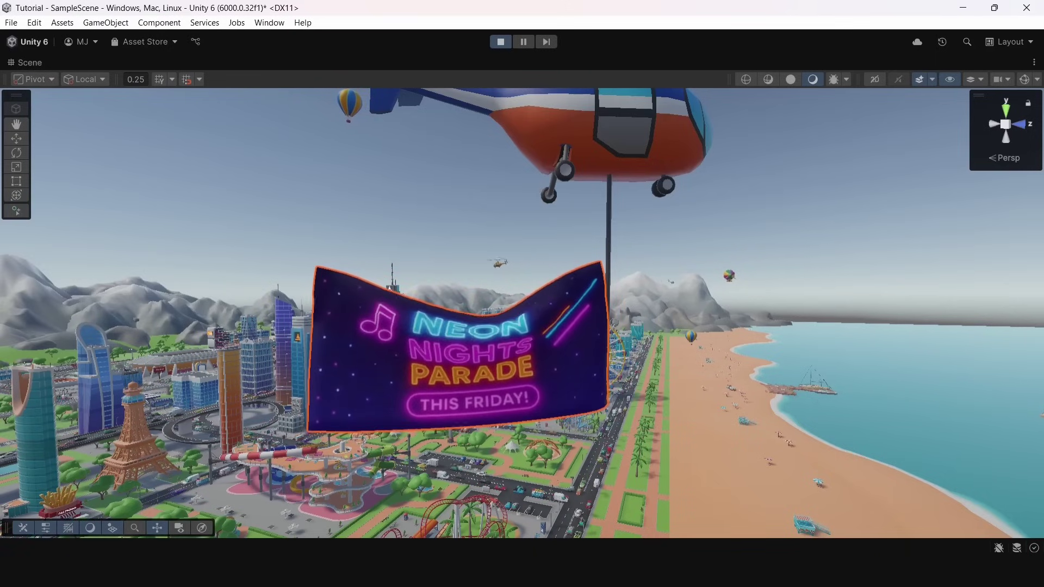
pyautogui.keyDown('alt'); pyautogui.moveTo(534, 185); pyautogui.dragTo(637, 233); pyautogui.keyUp('alt')
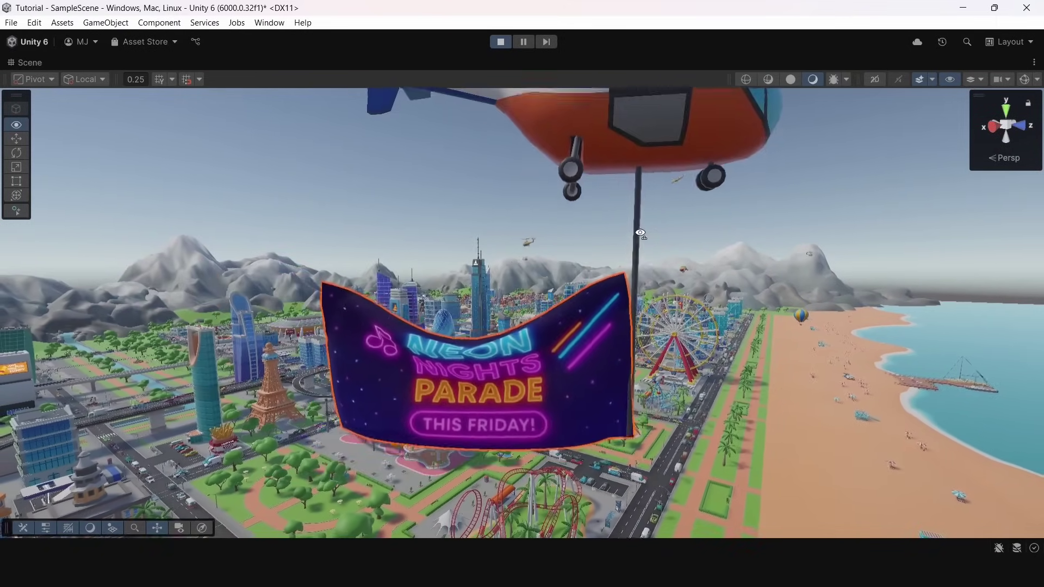
pyautogui.keyDown('alt'); pyautogui.moveTo(641, 234); pyautogui.dragTo(292, 257); pyautogui.keyUp('alt')
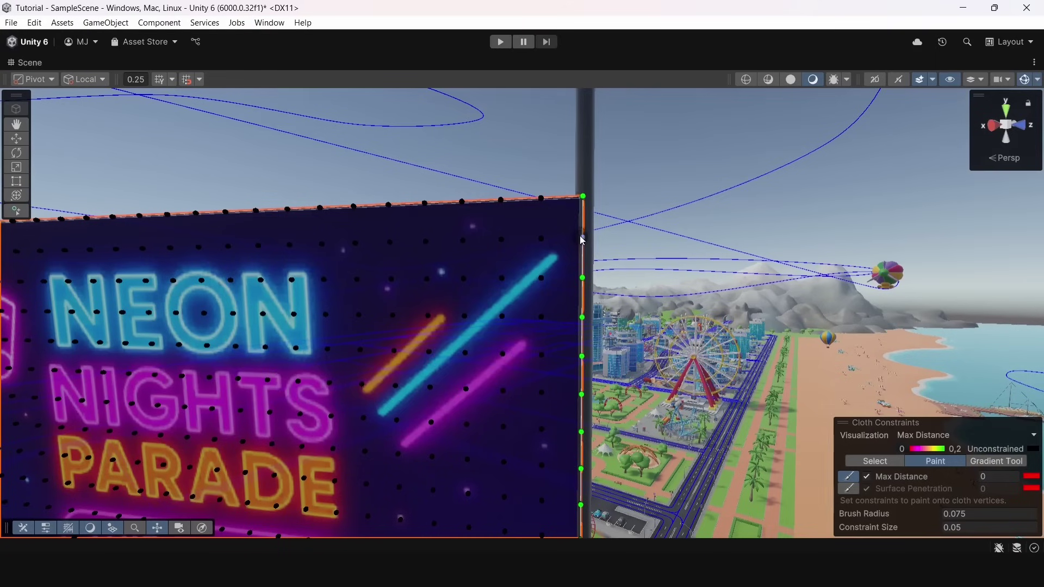
# Paint a Max Distance of 0 on the vertices along the banner's pole-side edge.
pyautogui.click(581, 236)
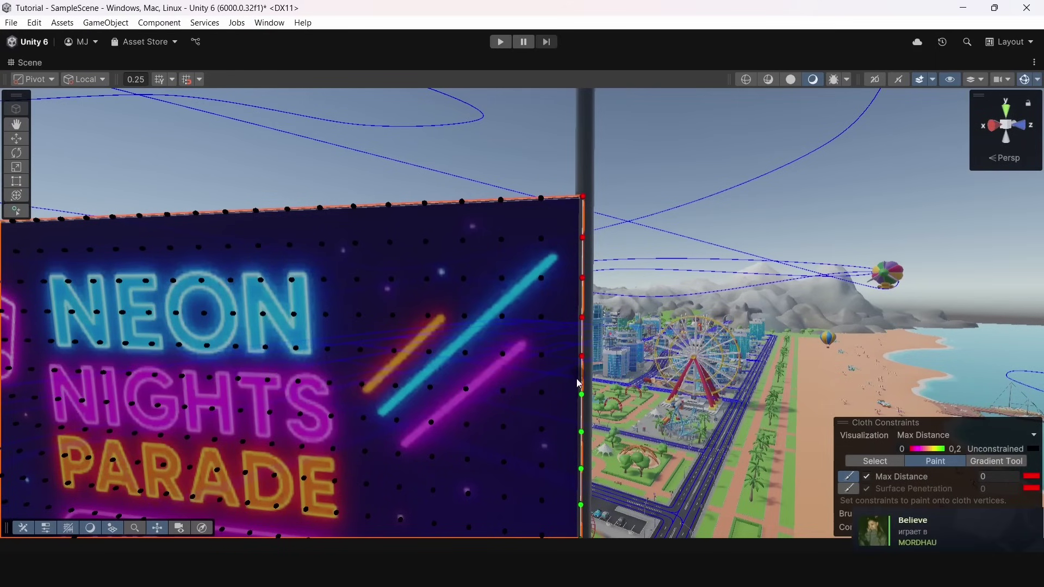
pyautogui.keyDown('alt'); pyautogui.moveTo(585, 442); pyautogui.dragTo(562, 442); pyautogui.keyUp('alt')
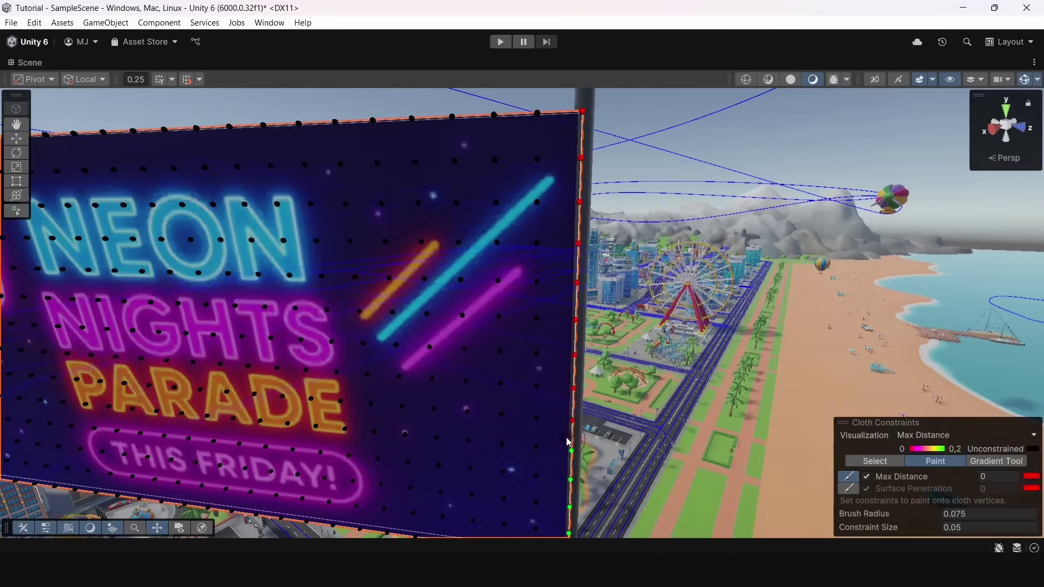
pyautogui.scroll(4, 569, 443)
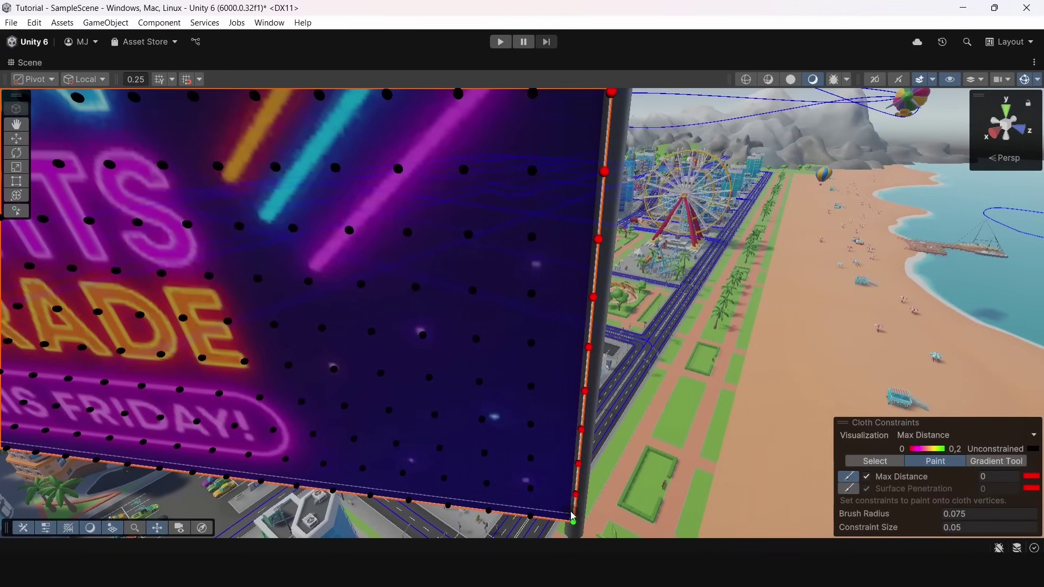
# Clear the Max Distance constraint from the banner's upper outer corner.
pyautogui.press('s')
pyautogui.moveTo(564, 485); pyautogui.dragTo(487, 357, button='right')
pyautogui.press('w')
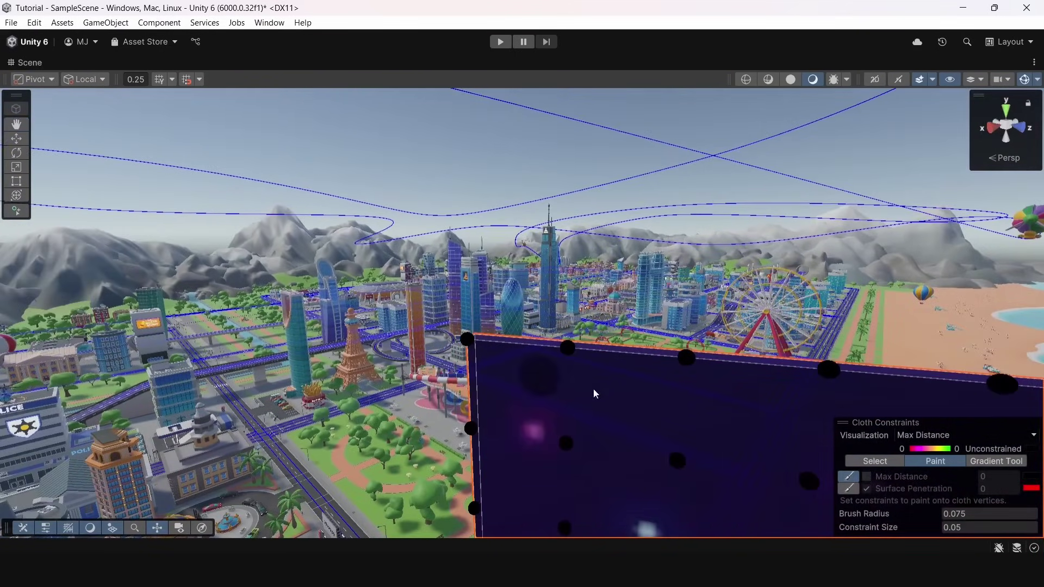
pyautogui.press('s')
pyautogui.moveTo(618, 396); pyautogui.dragTo(706, 365, button='right')
pyautogui.press('w')
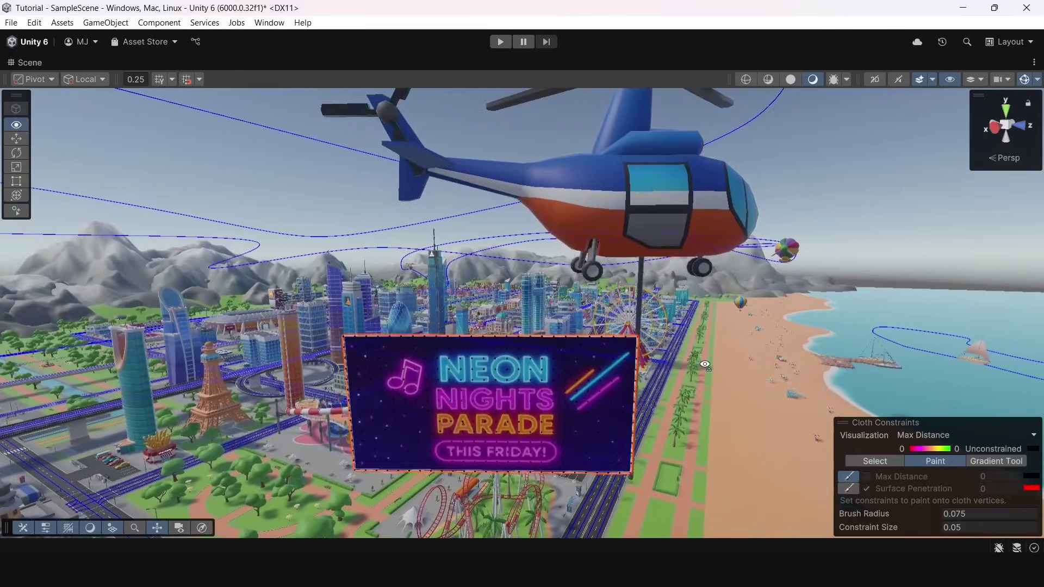
# Run the scene in play mode and observe how the banner moves when pinned only along the pole.
pyautogui.keyDown('alt'); pyautogui.moveTo(706, 366); pyautogui.dragTo(685, 379); pyautogui.keyUp('alt')
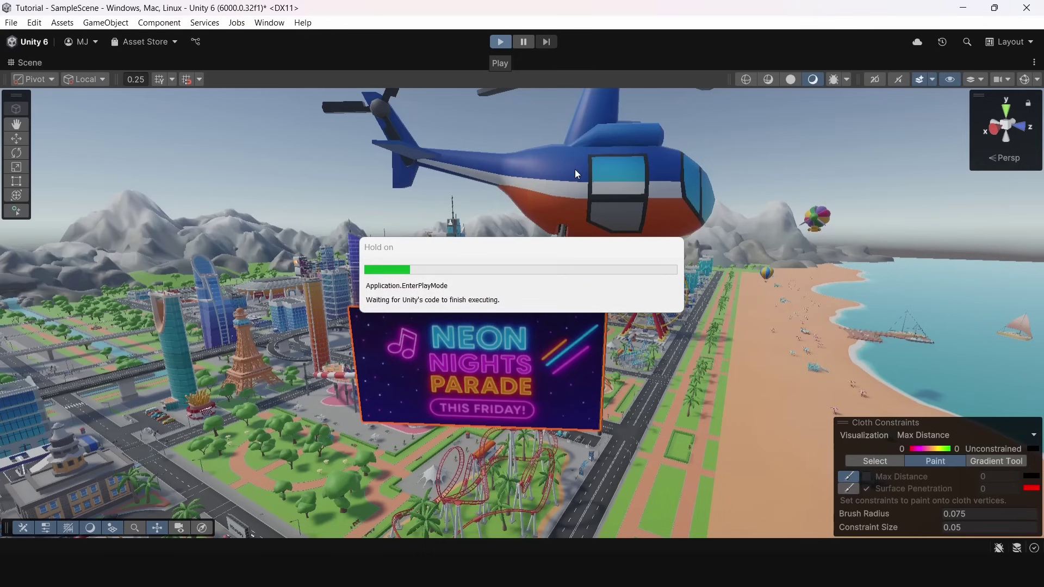
pyautogui.moveTo(586, 193); pyautogui.dragTo(667, 262, button='right')
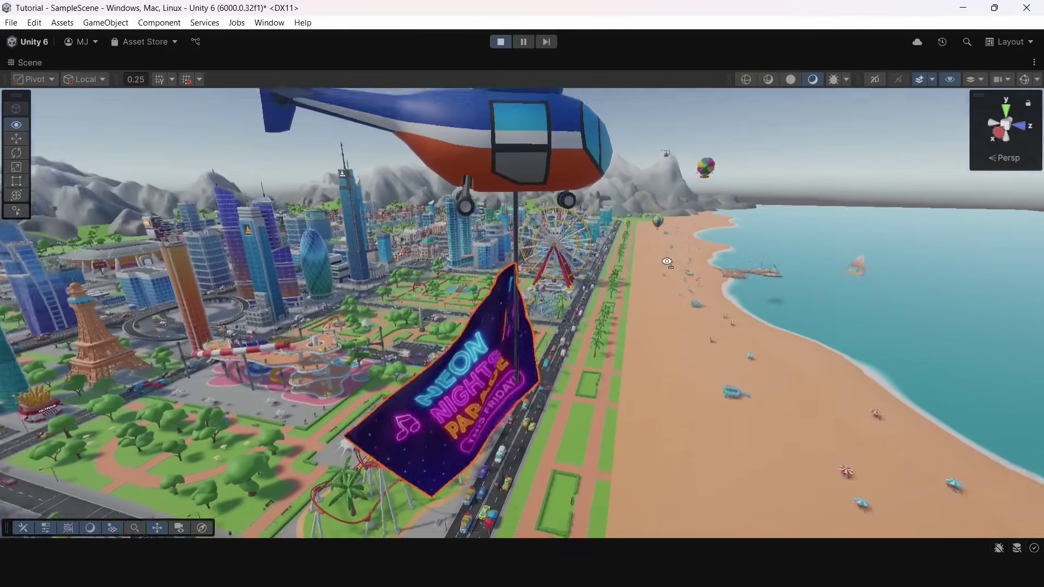
pyautogui.keyDown('alt'); pyautogui.moveTo(667, 263); pyautogui.dragTo(597, 279); pyautogui.keyUp('alt')
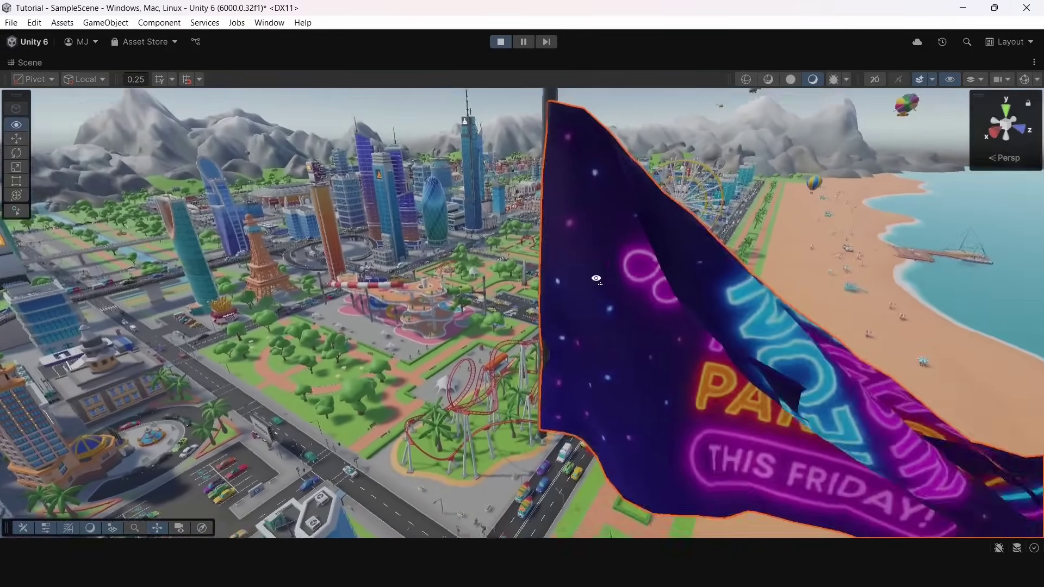
pyautogui.moveTo(597, 279)
pyautogui.mouseDown(button='right')
pyautogui.moveTo(699, 279)
pyautogui.moveTo(694, 288)
pyautogui.moveTo(612, 290)
pyautogui.mouseUp(button='right')
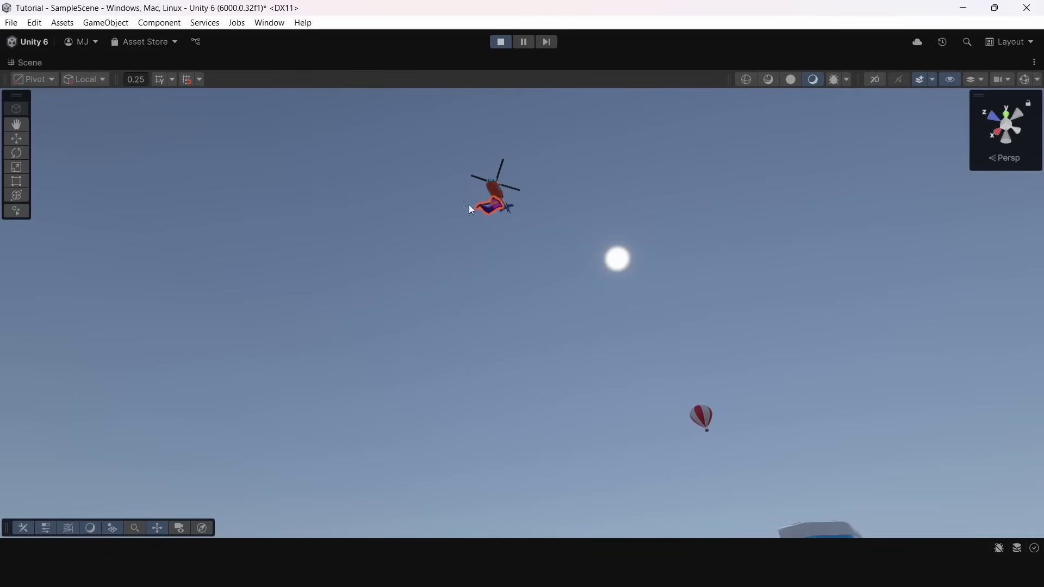
pyautogui.keyDown('alt'); pyautogui.moveTo(499, 183); pyautogui.dragTo(481, 217); pyautogui.keyUp('alt')
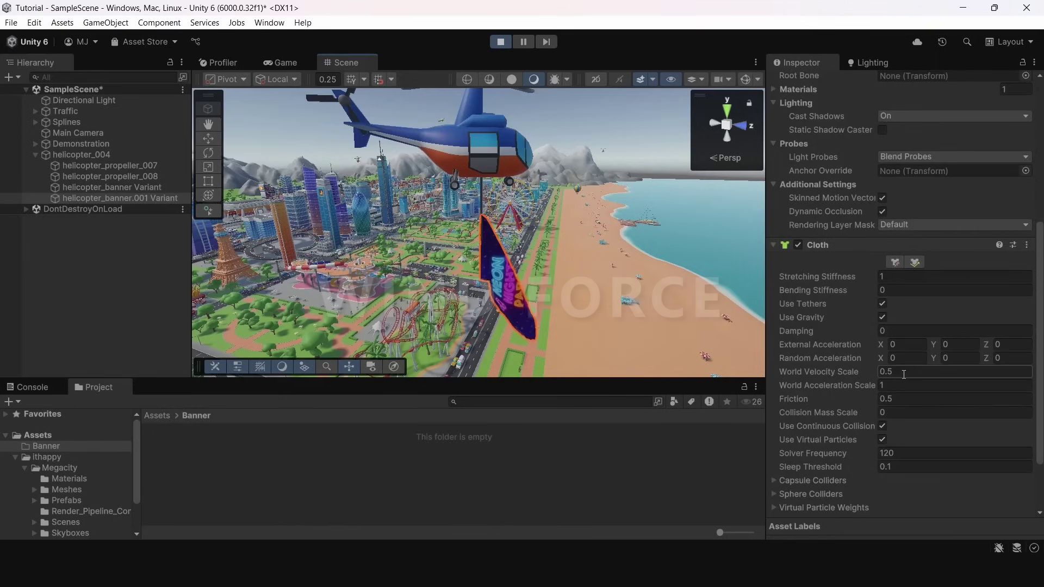
# Set the banner cloth's External Acceleration Z to 200, check the wind effect and stop play mode.
pyautogui.scroll(-3, 904, 375)
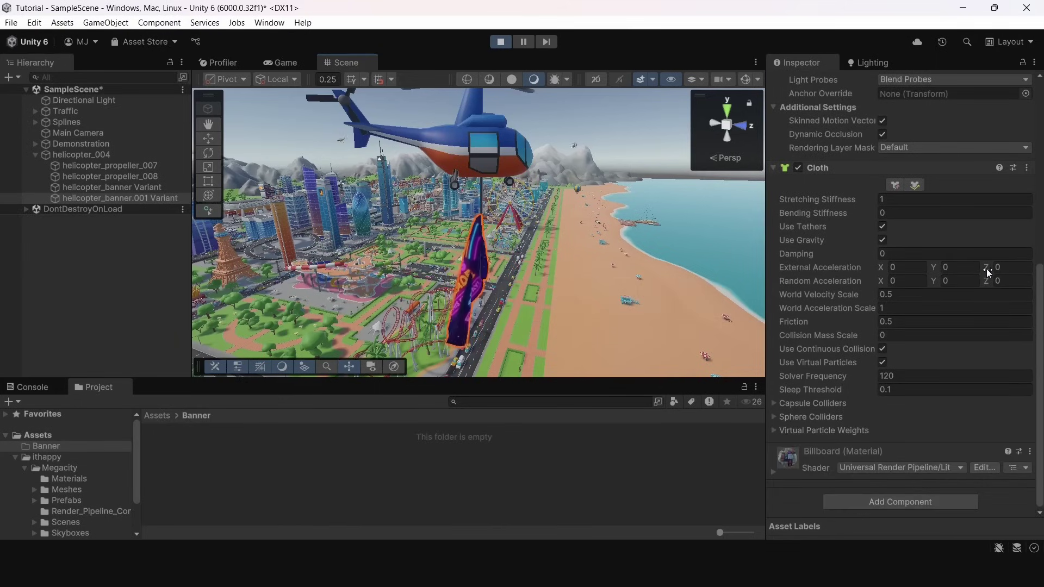
pyautogui.moveTo(209, 280); pyautogui.dragTo(530, 297)
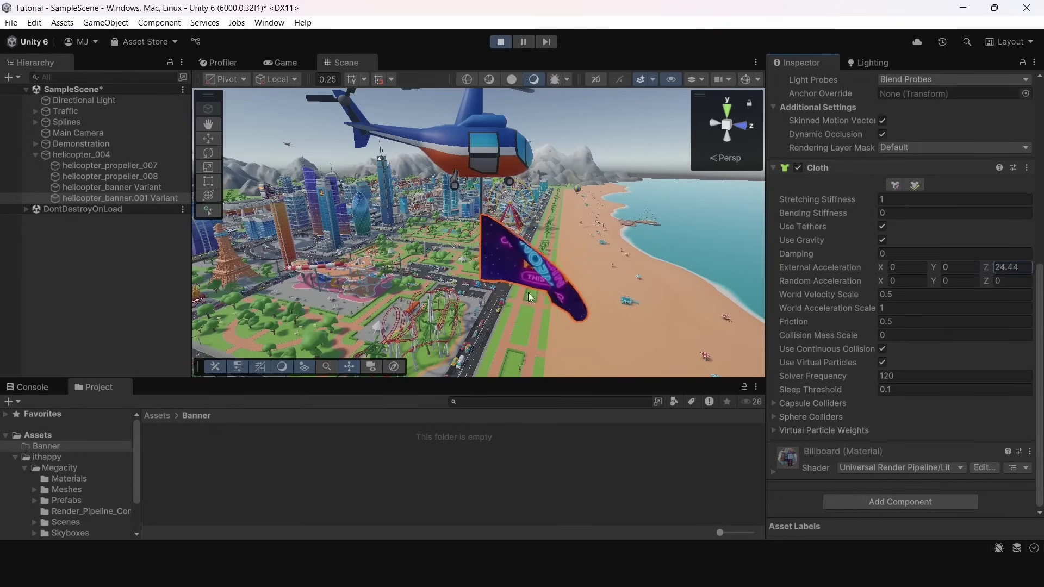
pyautogui.moveTo(663, 293); pyautogui.dragTo(133, 393)
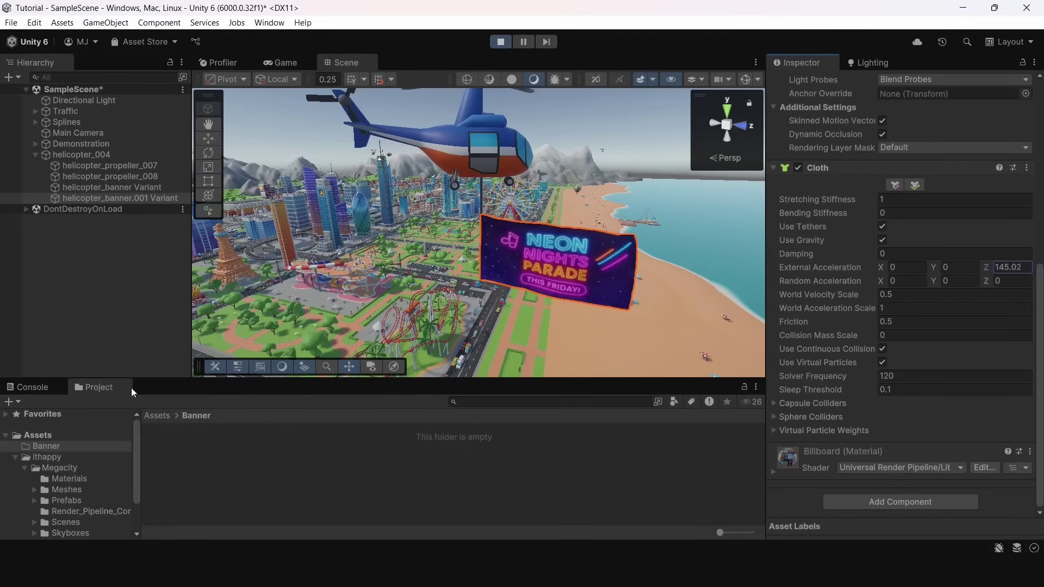
pyautogui.click(1030, 267)
pyautogui.write('200')
pyautogui.press('Return')
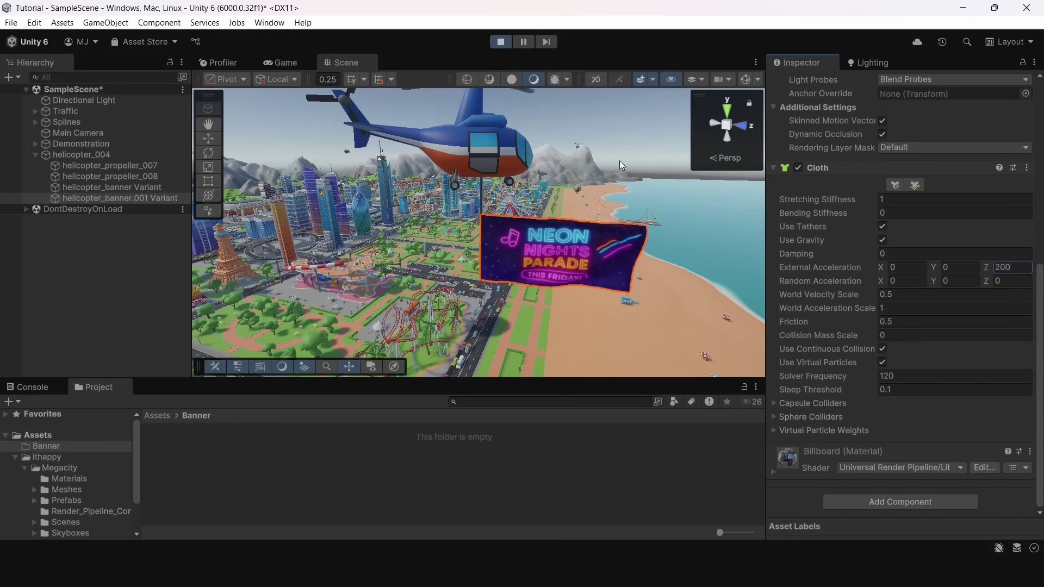
pyautogui.moveTo(507, 188); pyautogui.dragTo(779, 223, button='right')
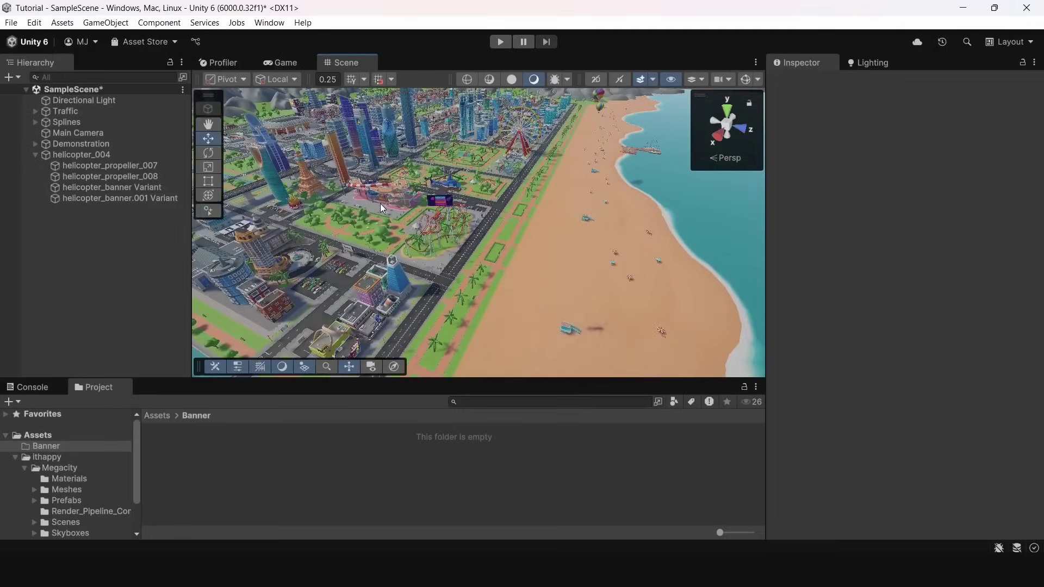
# Draw a closed spline loop over the beach and the roller coaster park with the Draw Splines tool.
pyautogui.rightClick(114, 253)
pyautogui.moveTo(179, 505)
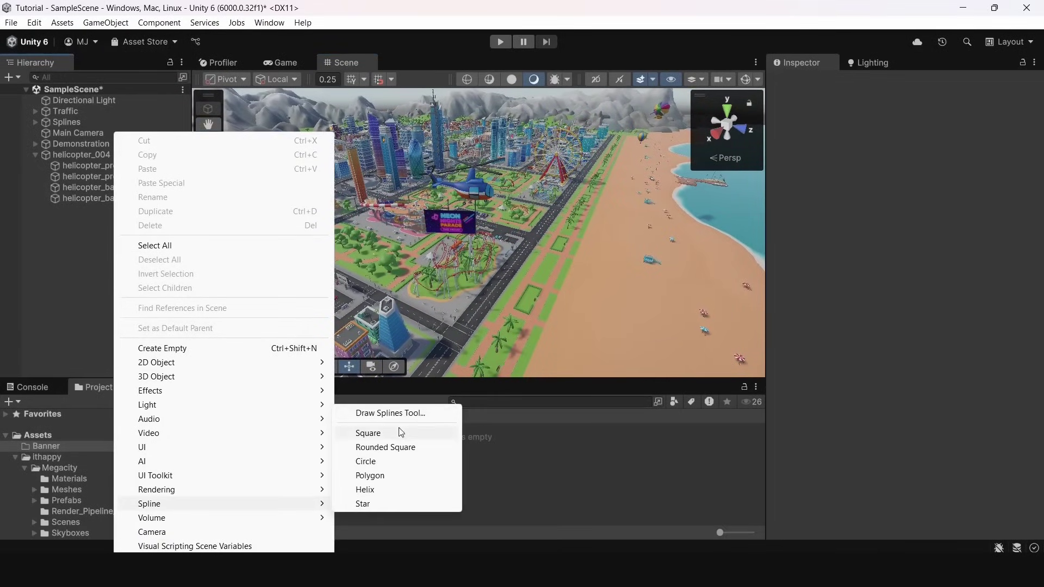
pyautogui.click(386, 415)
pyautogui.moveTo(528, 294); pyautogui.dragTo(480, 295, button='right')
pyautogui.click(480, 294)
pyautogui.click(652, 312)
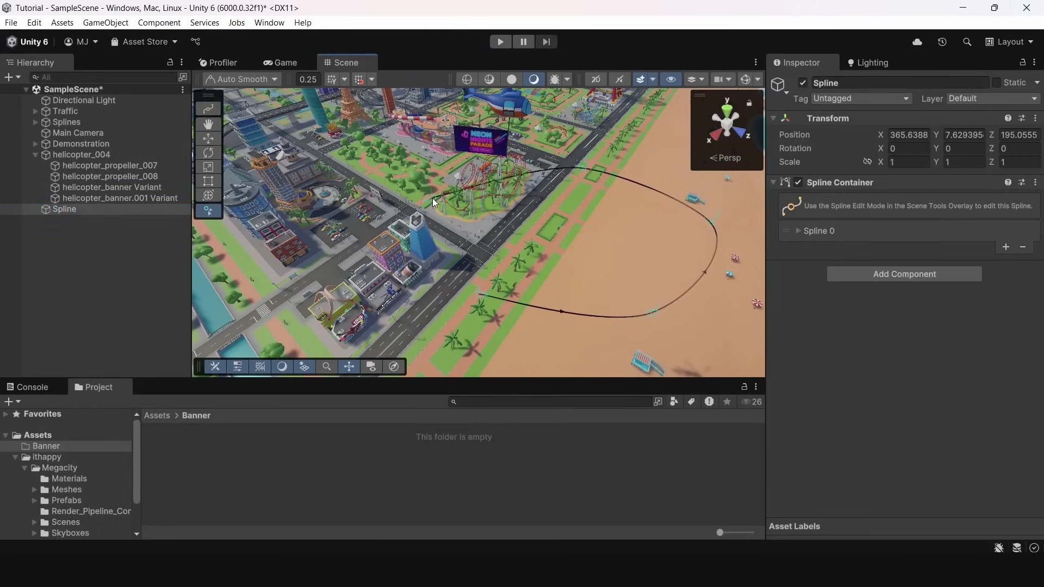
pyautogui.click(507, 307)
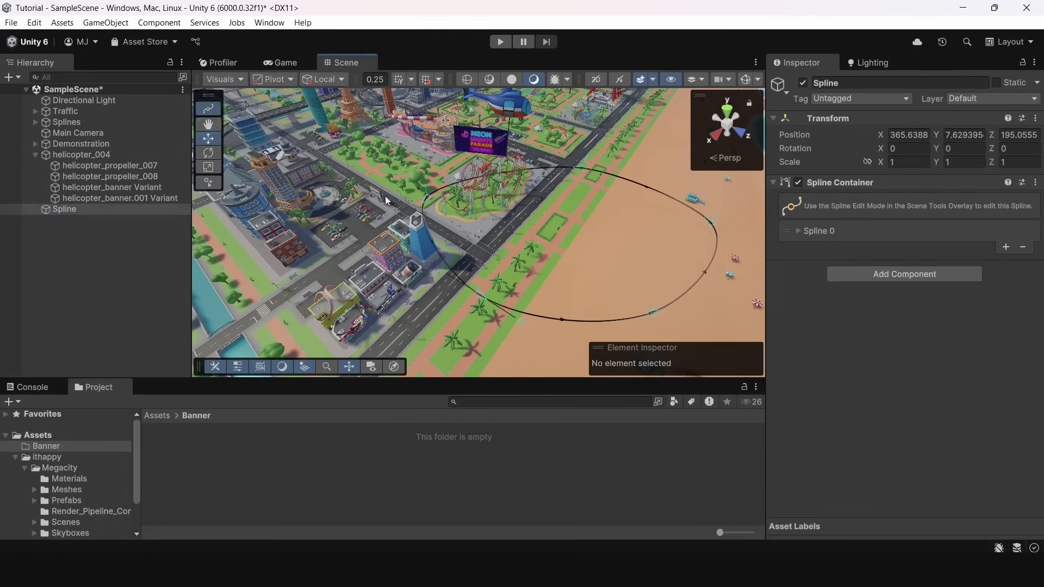
# Leave spline editing, show the scene gizmos and raise the new spline loop above the city.
pyautogui.click(211, 110)
pyautogui.moveTo(398, 261); pyautogui.dragTo(412, 267, button='right')
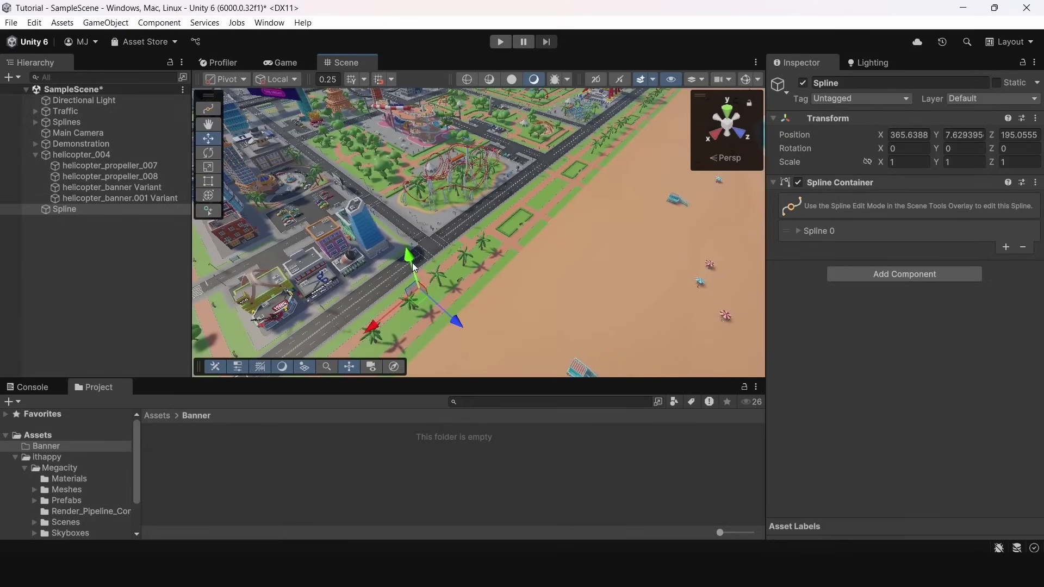
pyautogui.click(746, 79)
pyautogui.moveTo(515, 200); pyautogui.dragTo(455, 283, button='right')
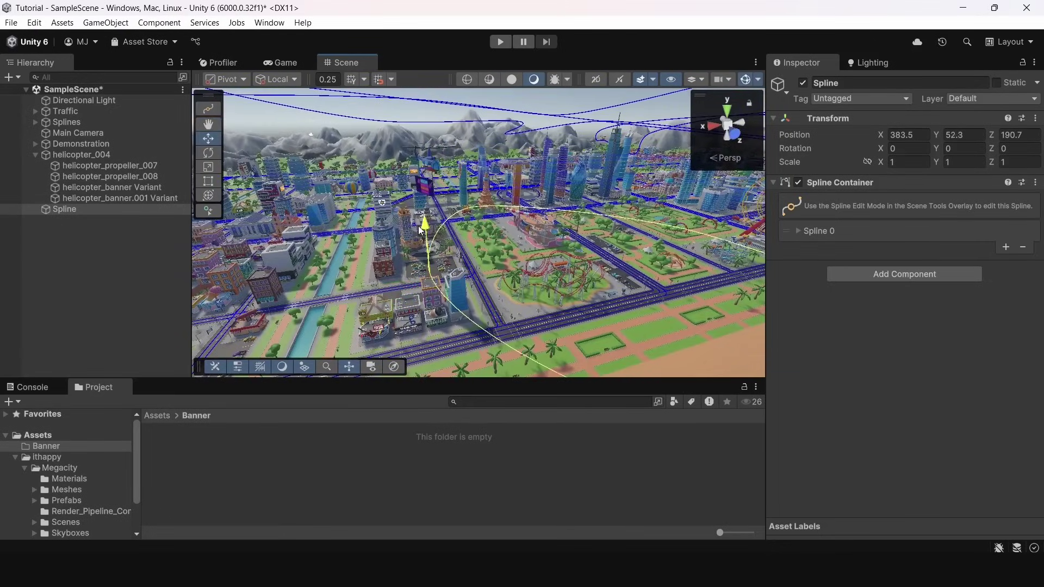
pyautogui.keyDown('alt'); pyautogui.moveTo(418, 226); pyautogui.dragTo(512, 256); pyautogui.keyUp('alt')
pyautogui.moveTo(438, 228); pyautogui.dragTo(438, 210)
pyautogui.keyDown('alt'); pyautogui.moveTo(438, 210); pyautogui.dragTo(555, 169); pyautogui.keyUp('alt')
# Lower helicopter_004 to a height of about 60.58, near the level of the new spline.
pyautogui.click(536, 142)
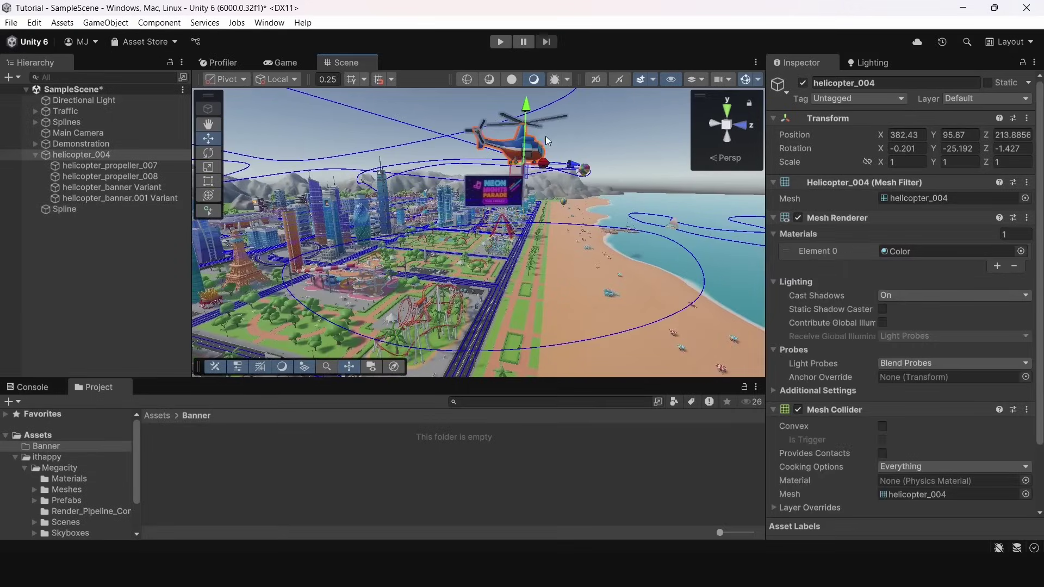
pyautogui.moveTo(526, 132); pyautogui.dragTo(531, 362)
pyautogui.moveTo(539, 316); pyautogui.dragTo(707, 207, button='right')
pyautogui.moveTo(606, 155); pyautogui.dragTo(606, 193)
pyautogui.moveTo(606, 217); pyautogui.dragTo(326, 255, button='right')
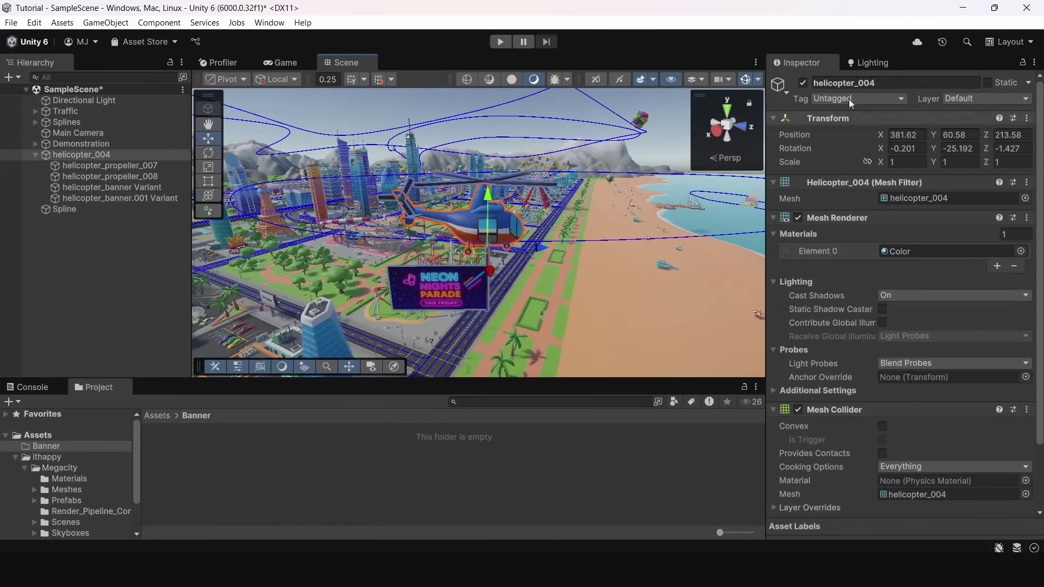
# Add a Spline Animate component to helicopter_004 and assign the new Spline object as its path.
pyautogui.scroll(-3, 918, 321)
pyautogui.click(869, 501)
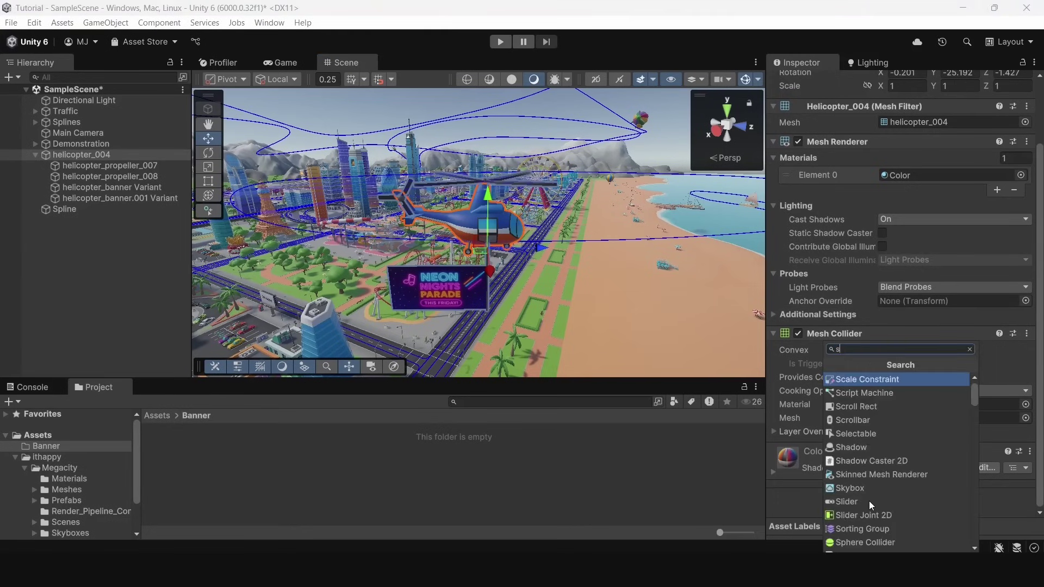
pyautogui.write('spline')
pyautogui.click(861, 376)
pyautogui.scroll(-7, 935, 268)
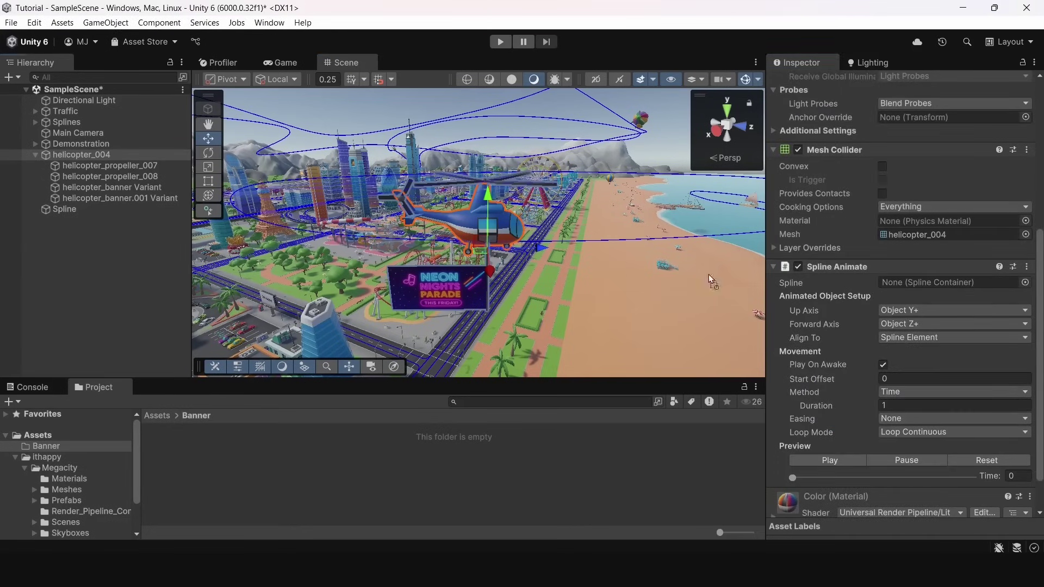
pyautogui.moveTo(923, 288); pyautogui.dragTo(925, 284)
pyautogui.click(892, 370)
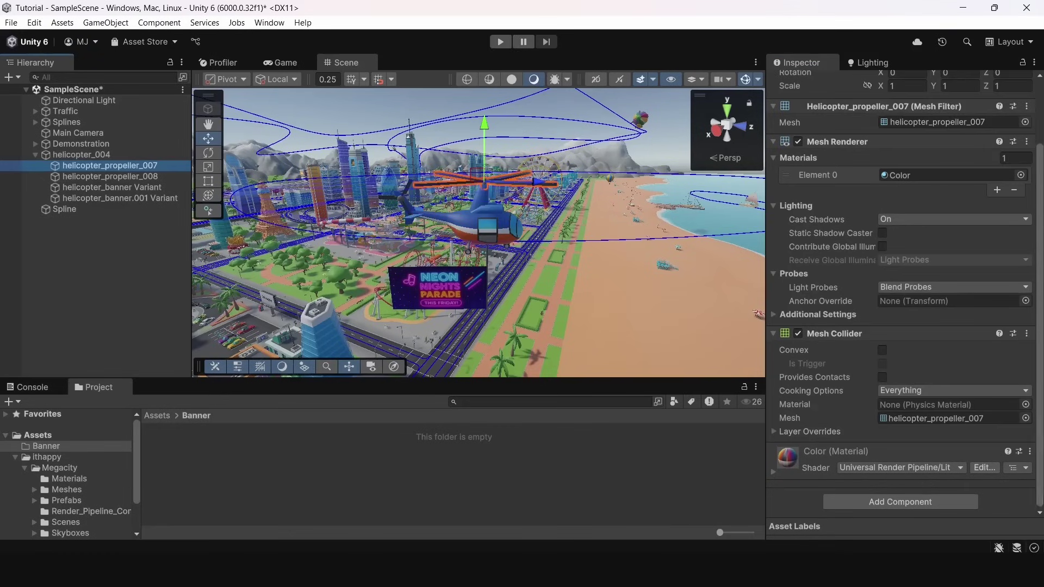
# Add a Rotation Animator script to helicopter_propeller_007.
pyautogui.click(914, 504)
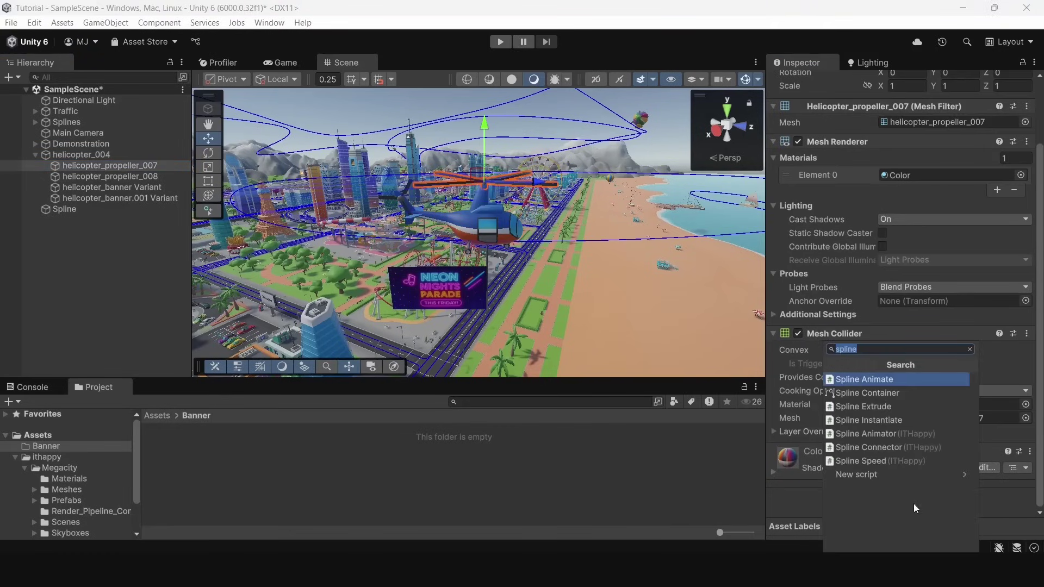
pyautogui.write('Anim')
pyautogui.click(881, 420)
pyautogui.scroll(-2, 925, 416)
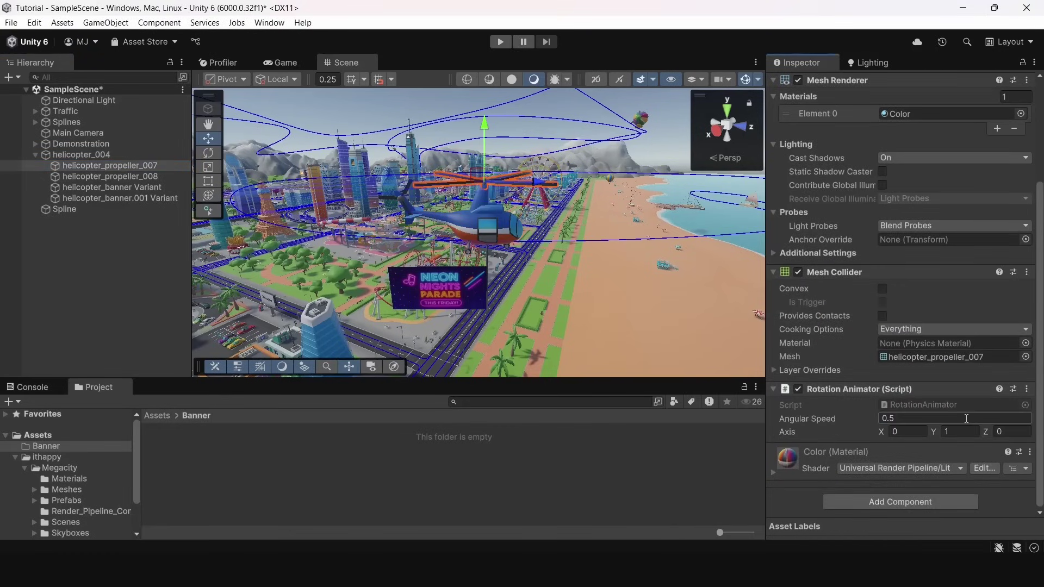
# Add a Rotation Animator script to helicopter_propeller_008 and set its rotation axis to X 1, Y 0, Z 0.
pyautogui.click(109, 177)
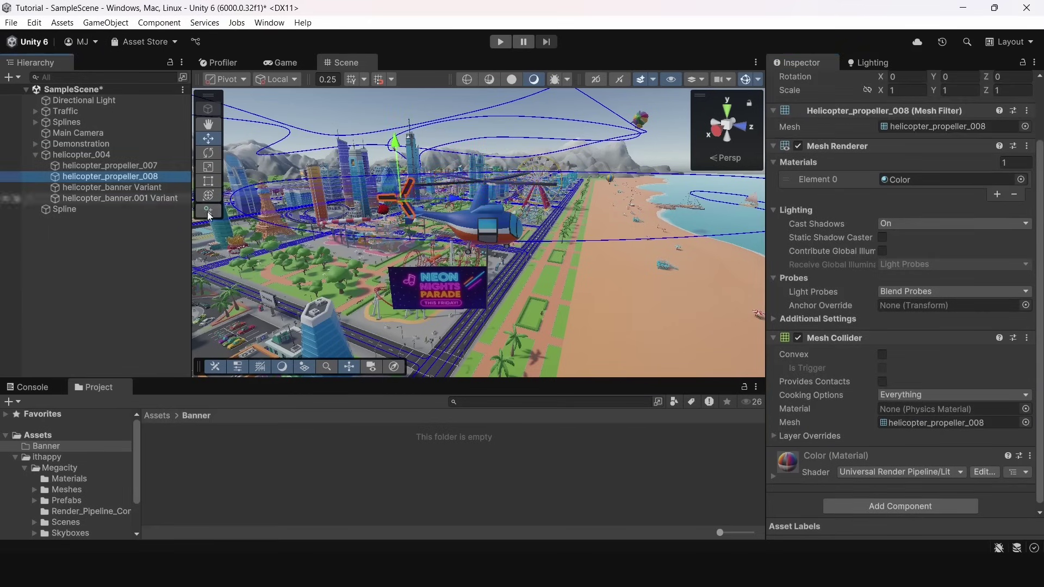
pyautogui.click(866, 498)
pyautogui.click(881, 420)
pyautogui.scroll(-2, 882, 426)
pyautogui.click(907, 432)
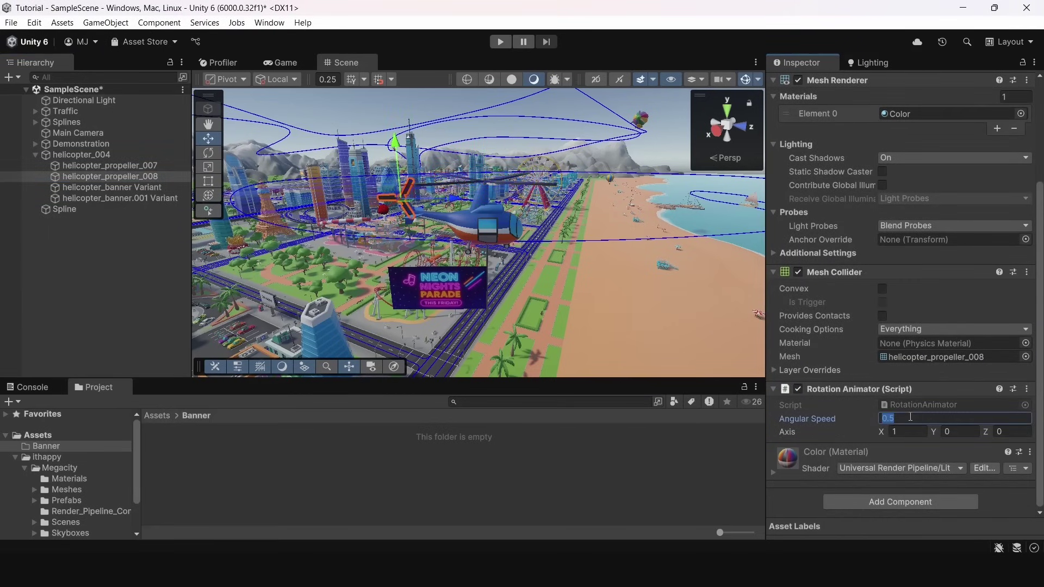
# Run the scene in play mode and examine how the banner reacts to its External Acceleration as the helicopter turns along the spline.
pyautogui.moveTo(536, 195); pyautogui.dragTo(548, 179, button='right')
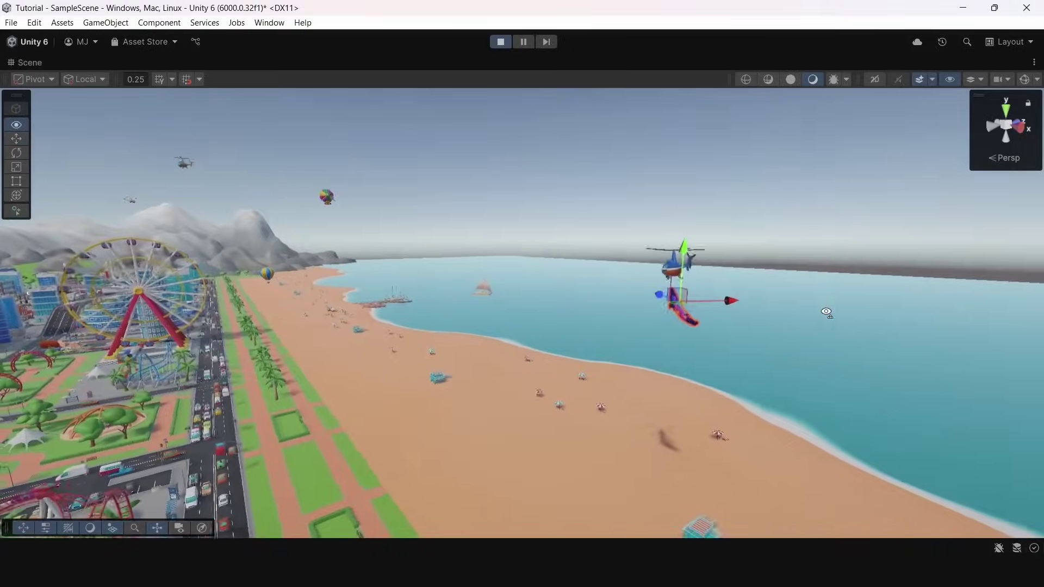
pyautogui.moveTo(826, 312)
pyautogui.mouseDown(button='right')
pyautogui.moveTo(935, 287)
pyautogui.moveTo(832, 324)
pyautogui.mouseUp(button='right')
pyautogui.press('w')
pyautogui.press('s')
pyautogui.hotkey('shift', 'space')
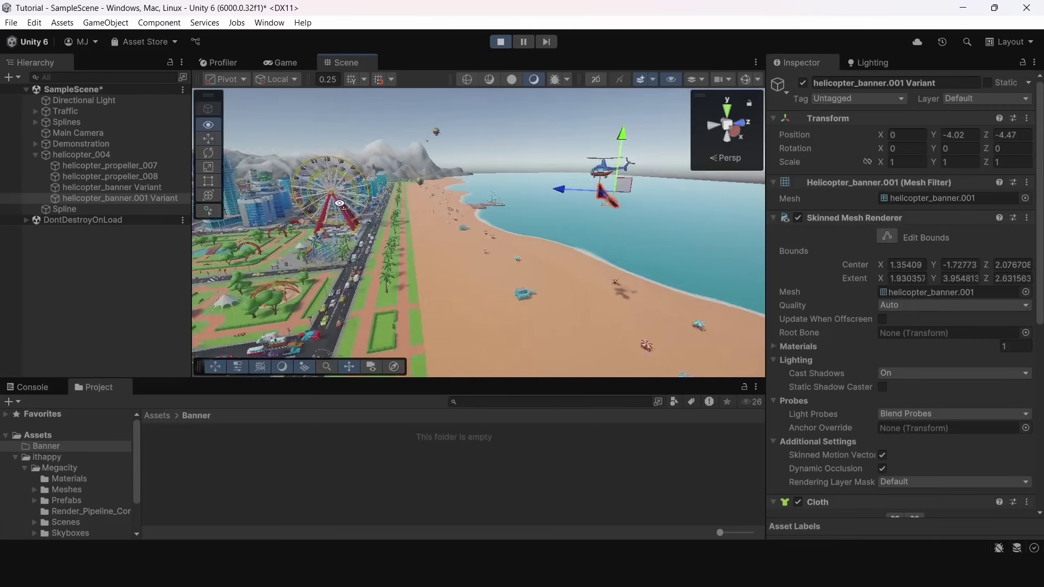
pyautogui.moveTo(340, 203); pyautogui.dragTo(194, 192, button='right')
pyautogui.scroll(-10, 921, 348)
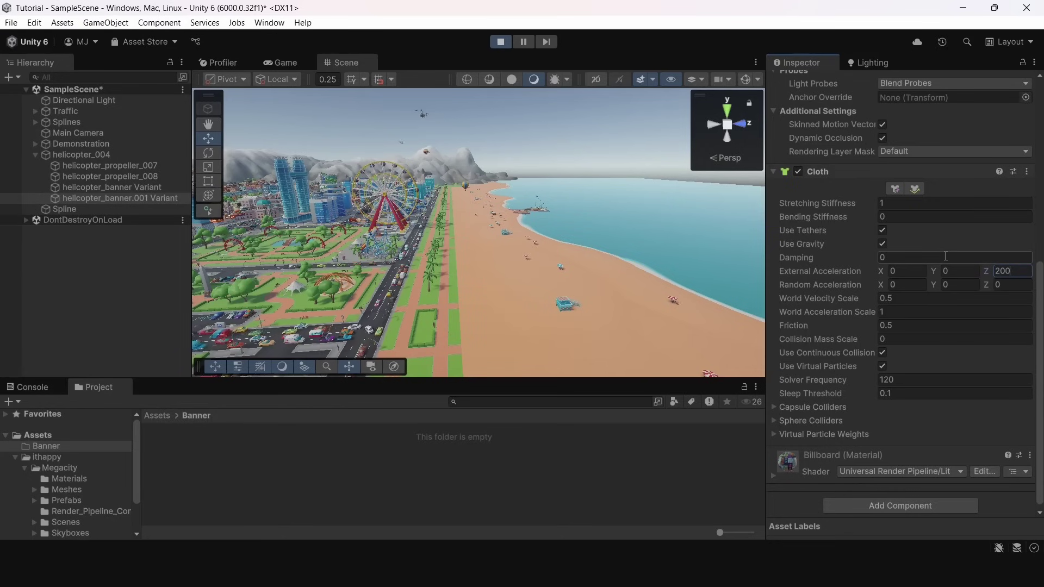
pyautogui.moveTo(544, 249); pyautogui.dragTo(328, 305, button='right')
pyautogui.press('w')
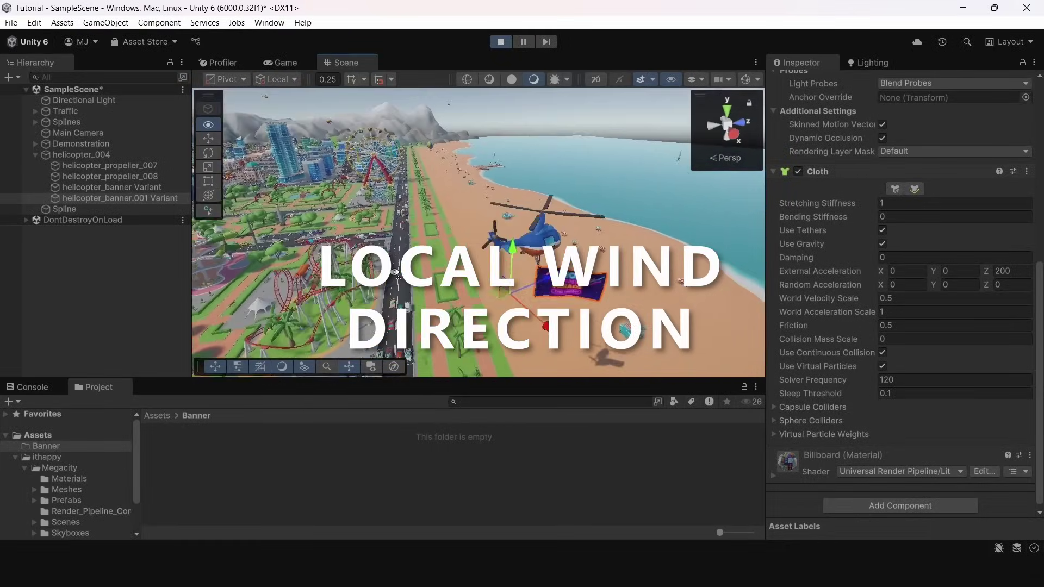
# Create a MonoBehaviour script named Banner in the Banner folder and open it in the code editor.
pyautogui.rightClick(235, 459)
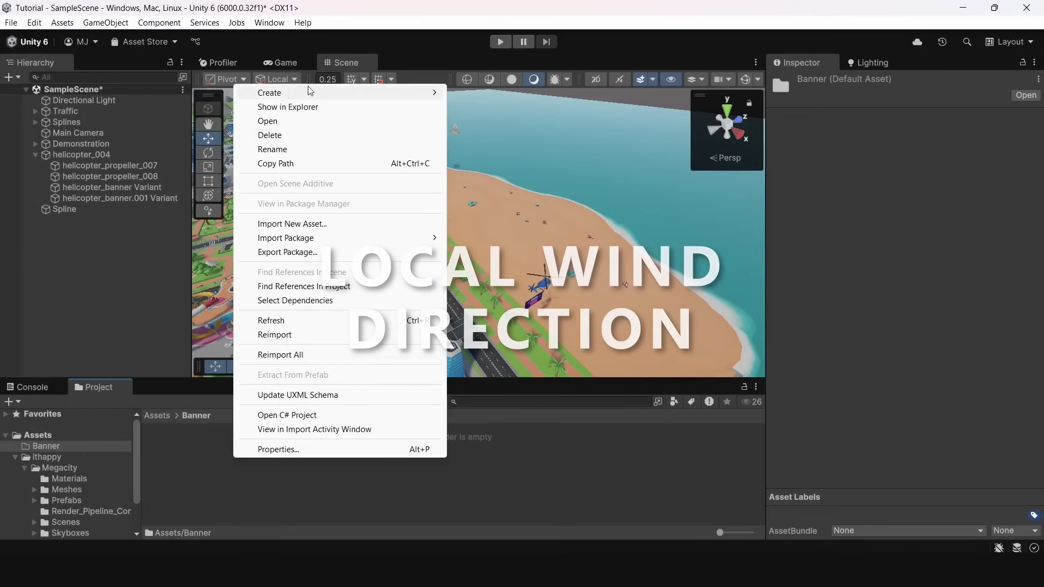
pyautogui.moveTo(272, 92)
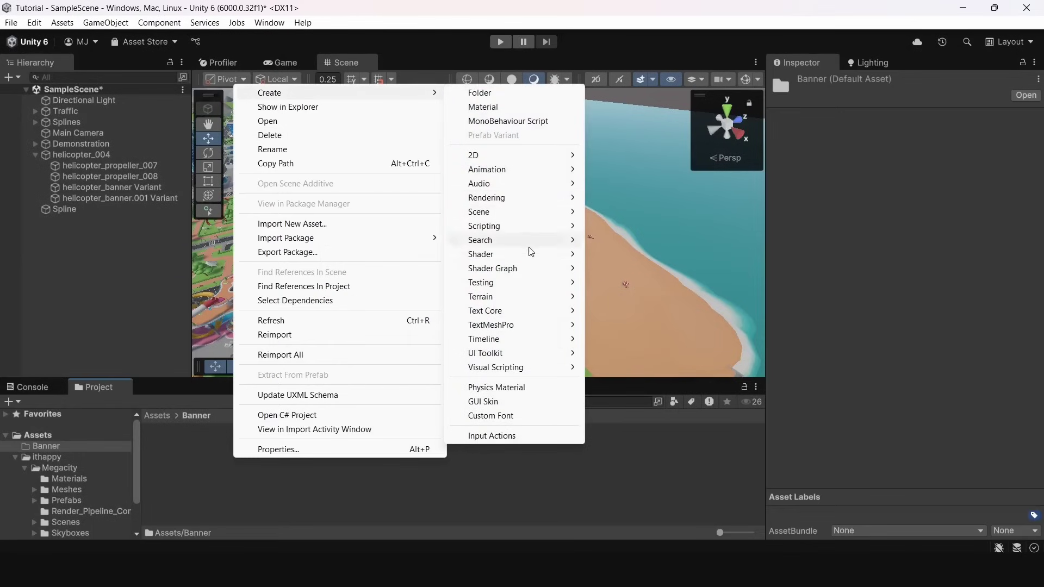
pyautogui.moveTo(522, 253)
pyautogui.moveTo(485, 226)
pyautogui.click(638, 249)
pyautogui.write('Banner')
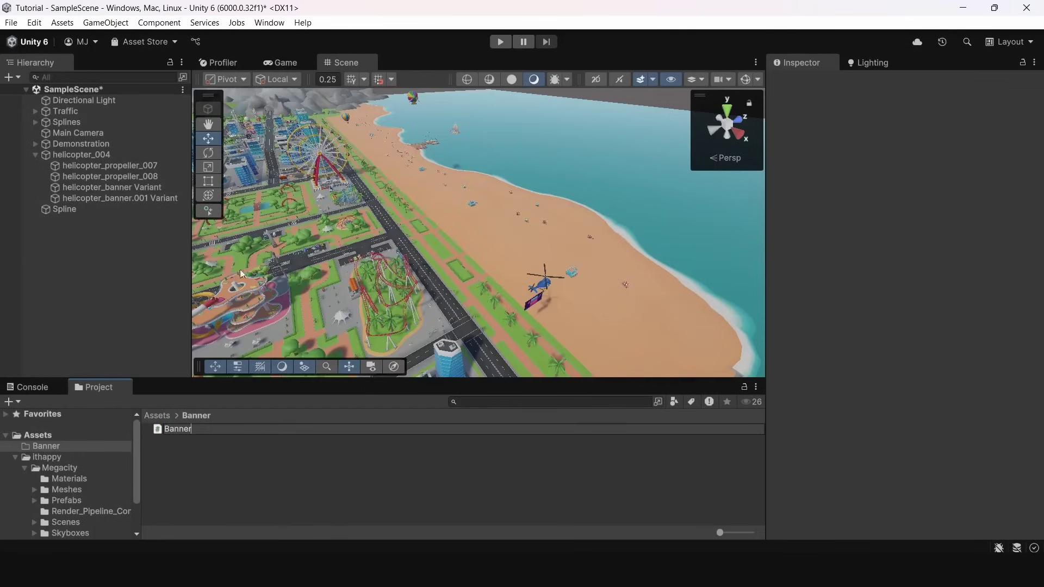
pyautogui.press('Return')
pyautogui.doubleClick(180, 429)
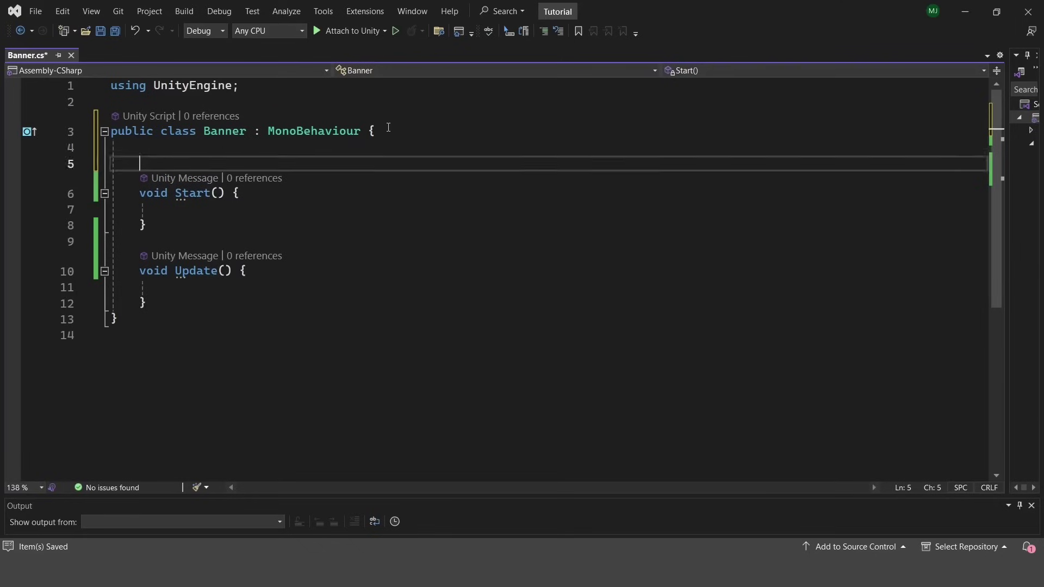
# Declare a serialized private Vector3 m_LocalAcceleration and a private Cloth m_Cloth in the Banner class.
pyautogui.write('[SerializeField]')
pyautogui.press('Return')
pyautogui.write('pr')
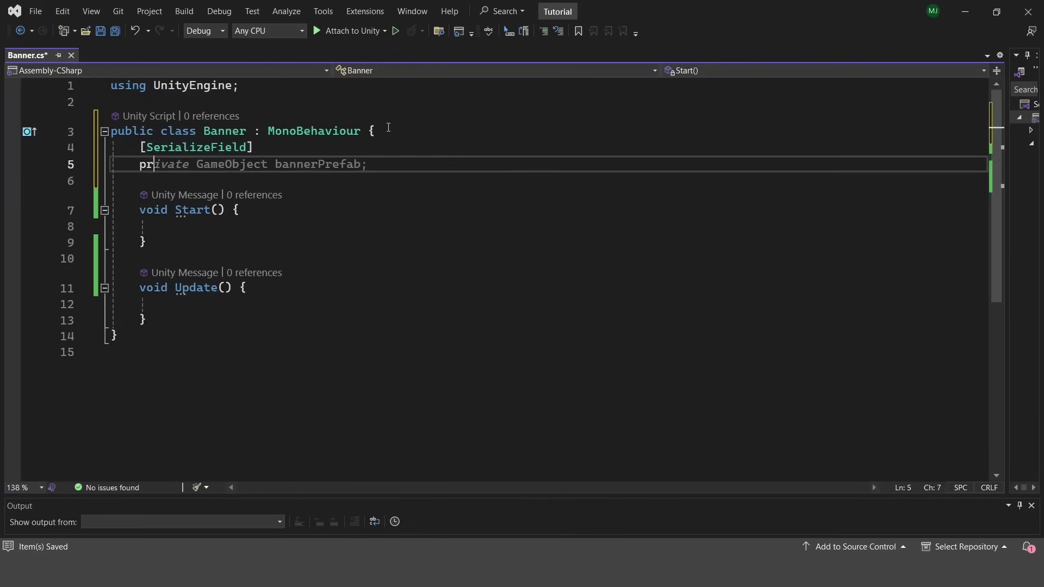
pyautogui.write('ivate Vector3 m_LocalAc')
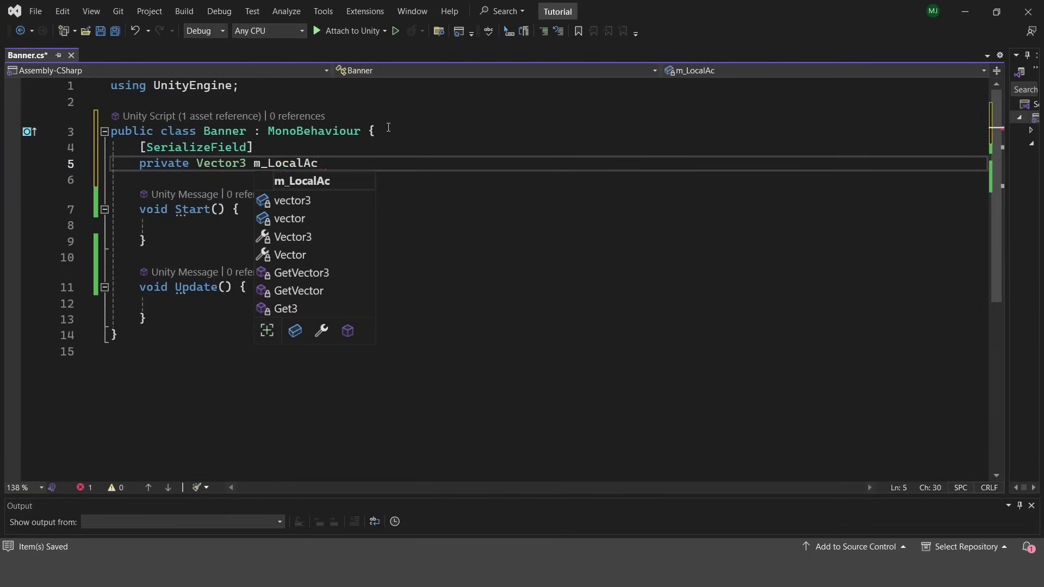
pyautogui.write('celeration;')
pyautogui.press('Return')
pyautogui.write('pri')
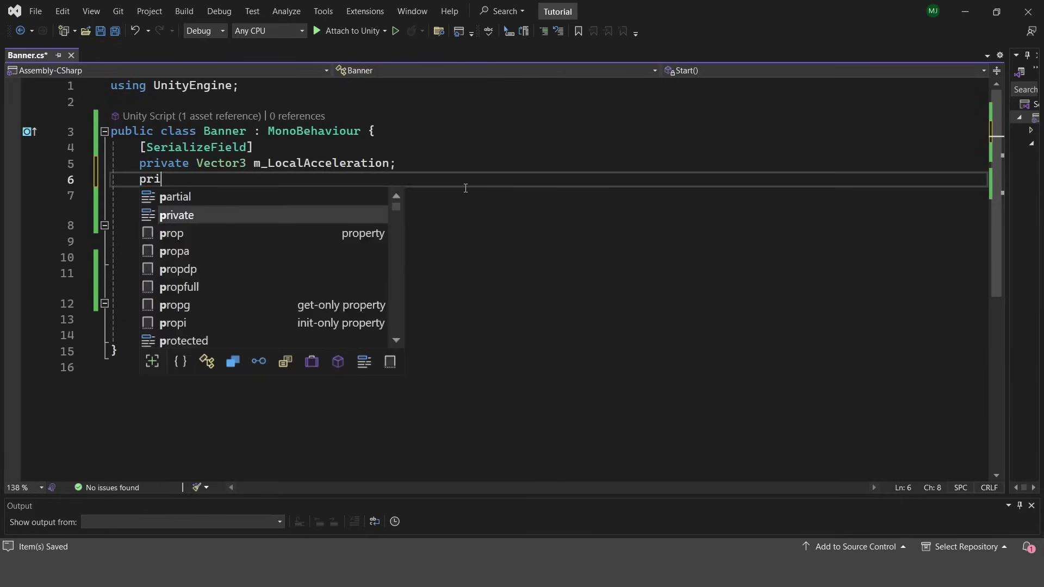
pyautogui.write('vate Cloth m_Cloth;')
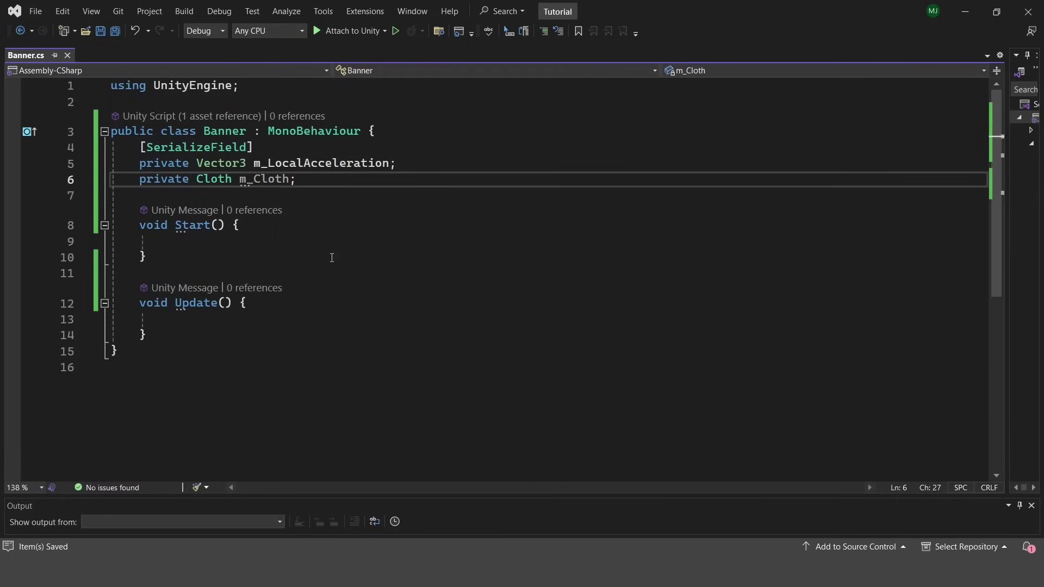
# Assign m_Cloth from GetComponent<Cloth>() inside the Start method.
pyautogui.click(263, 241)
pyautogui.write('m_Cloth = Get')
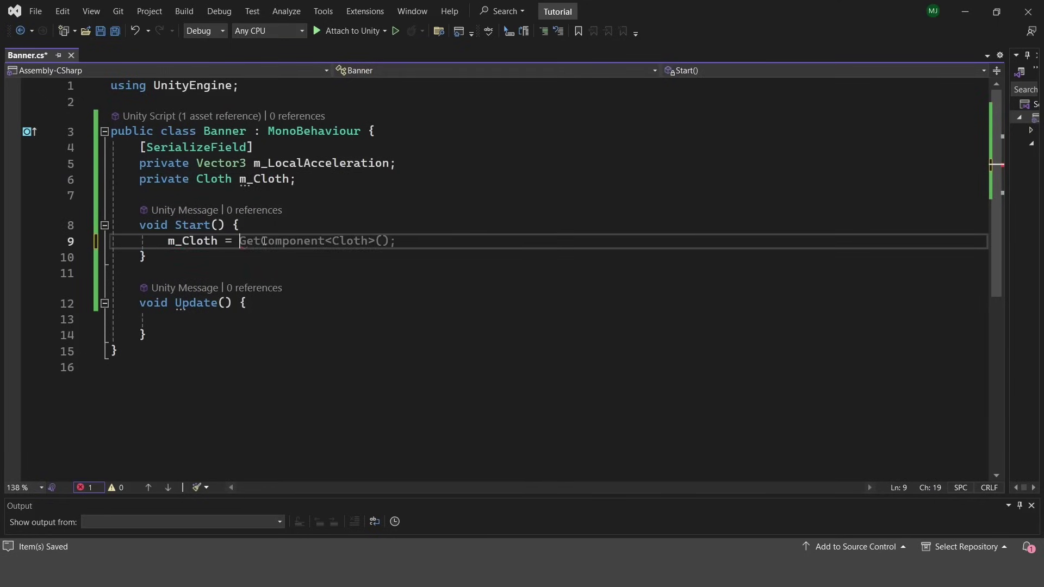
pyautogui.press('Tab')
# Add the attribute [RequireComponent(typeof(Cloth))] above the Banner class and save the script.
pyautogui.click(193, 103)
pyautogui.press('Return')
pyautogui.write('[Requ')
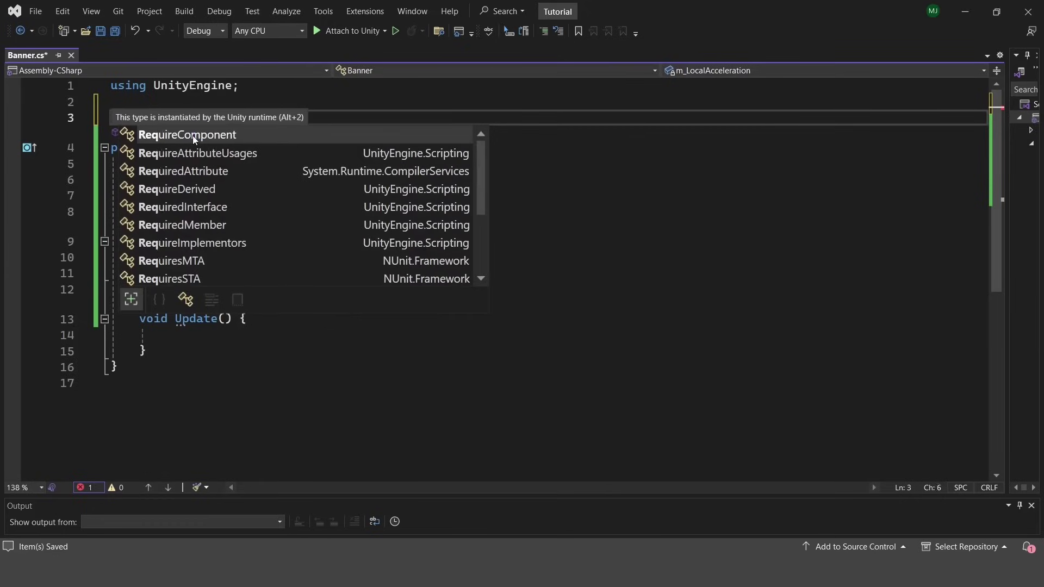
pyautogui.write('ireComponent(typeof')
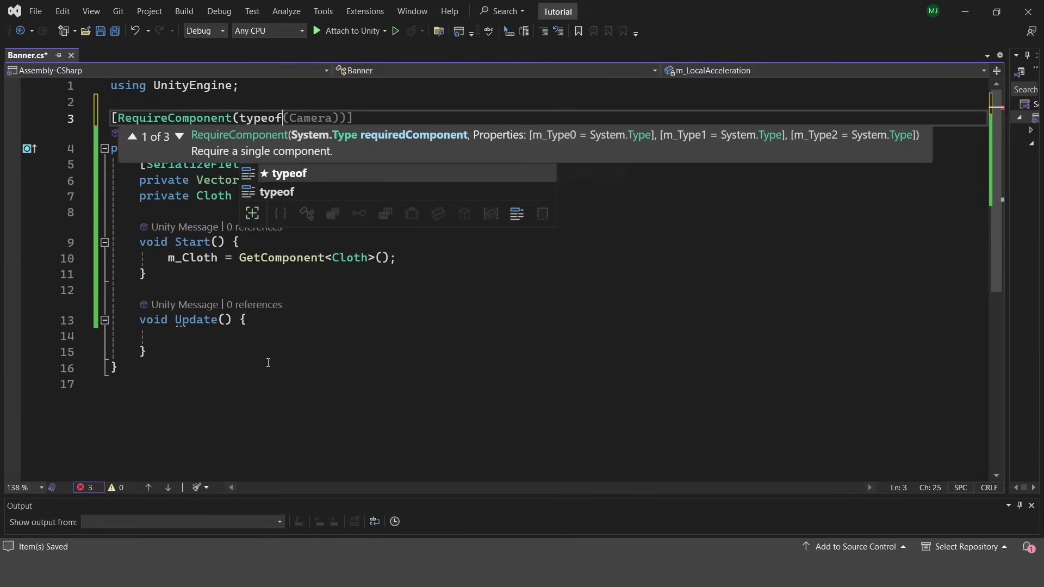
pyautogui.write('(Cloth))]')
pyautogui.hotkey('ctrl', 's')
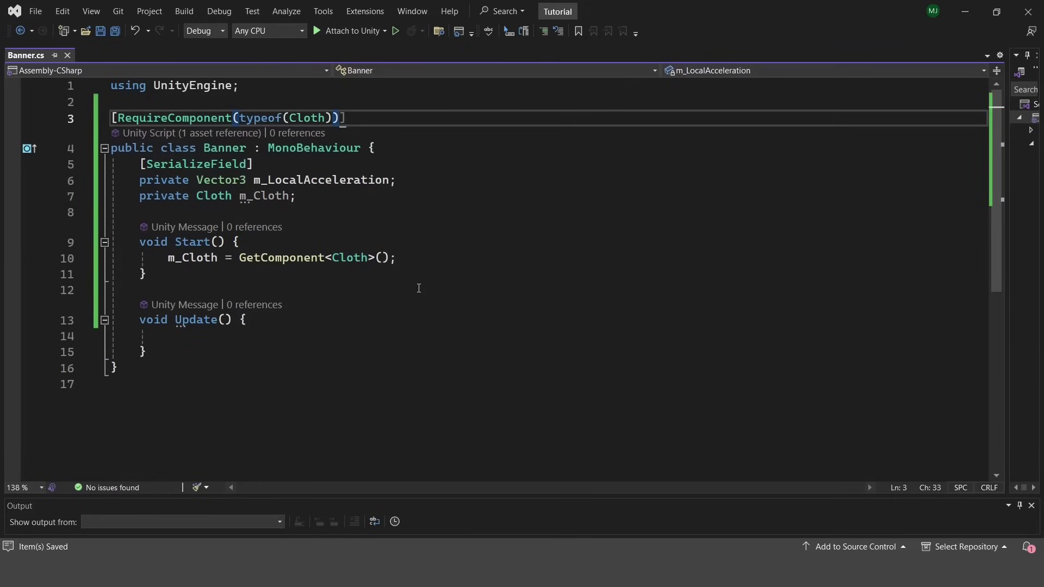
# In Update, set m_Cloth.externalAcceleration to transform.TransformDirection(m_LocalAcceleration) and save the script.
pyautogui.click(270, 333)
pyautogui.write('m_Cloth.')
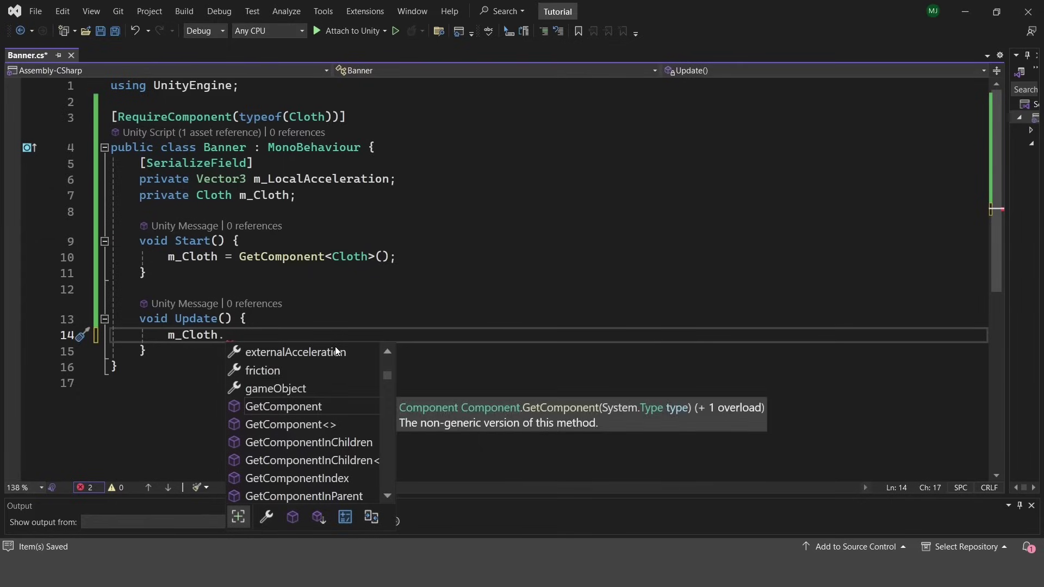
pyautogui.doubleClick(335, 351)
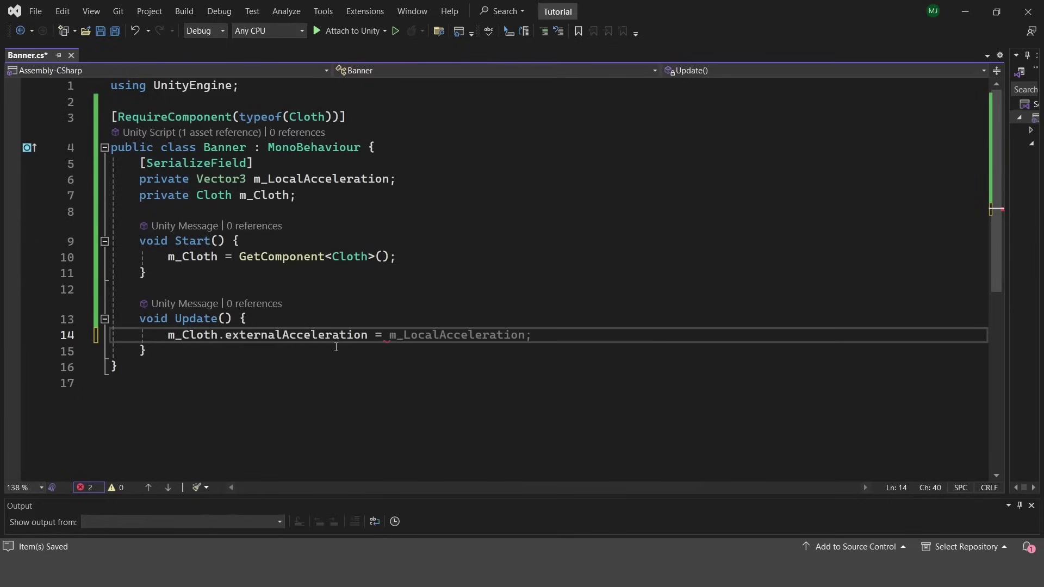
pyautogui.hotkey('ctrl', 'Left')
pyautogui.hotkey('ctrl', 'Left')
pyautogui.write('transform.Tr')
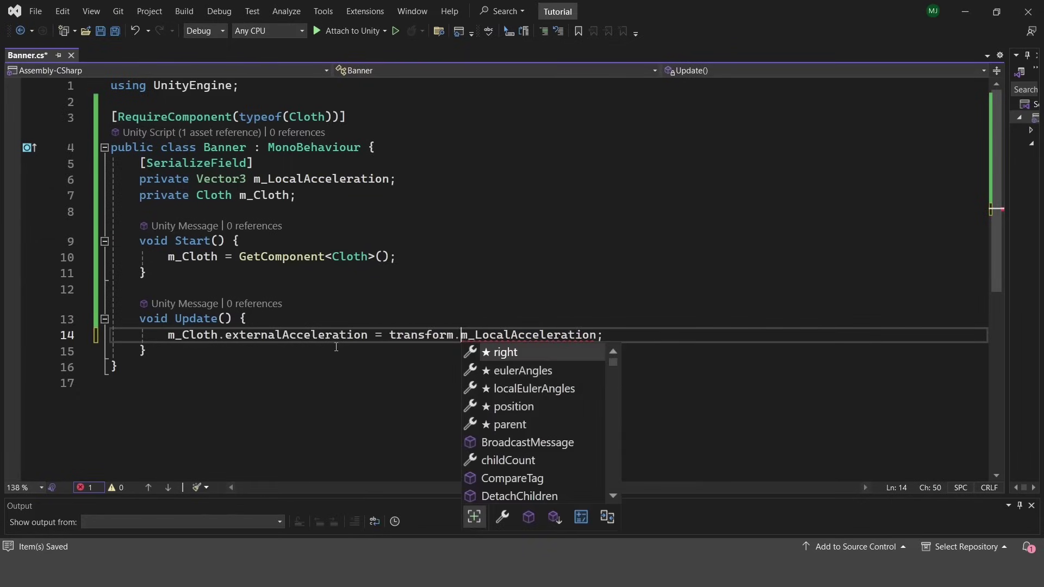
pyautogui.write('ansformDirection(')
pyautogui.hotkey('ctrl', 'Right')
pyautogui.write(')')
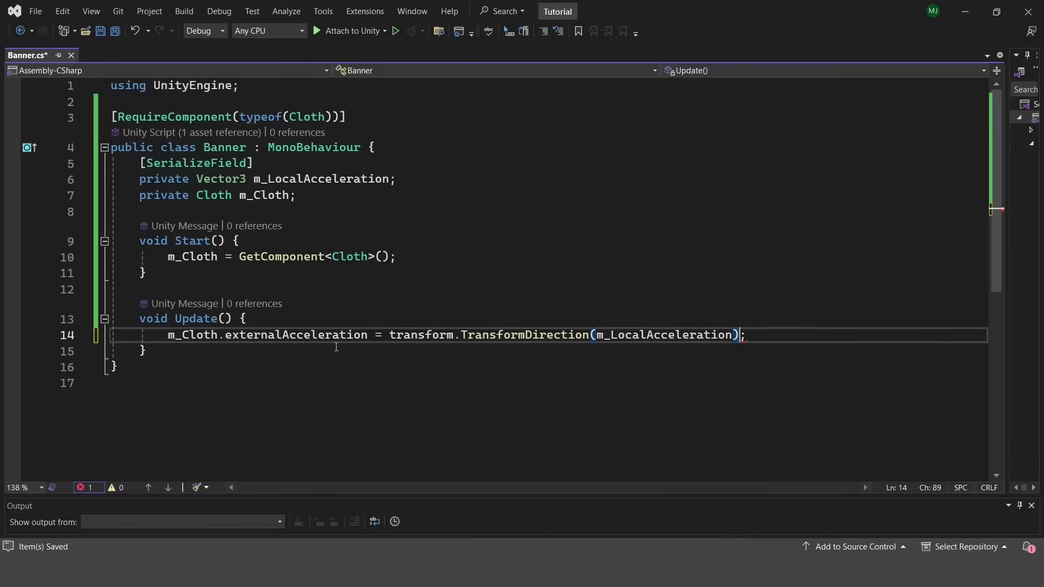
pyautogui.hotkey('ctrl', 's')
pyautogui.click(507, 229)
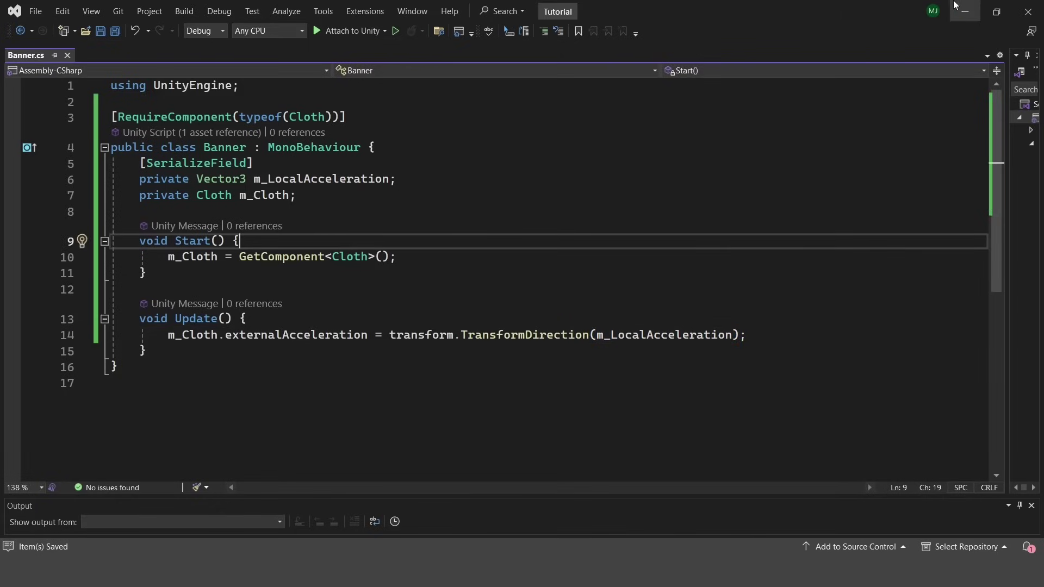
# Insert the comment "// Start of the game" above the Start method and add a comment line above Update.
pyautogui.click(290, 211)
pyautogui.press('Return')
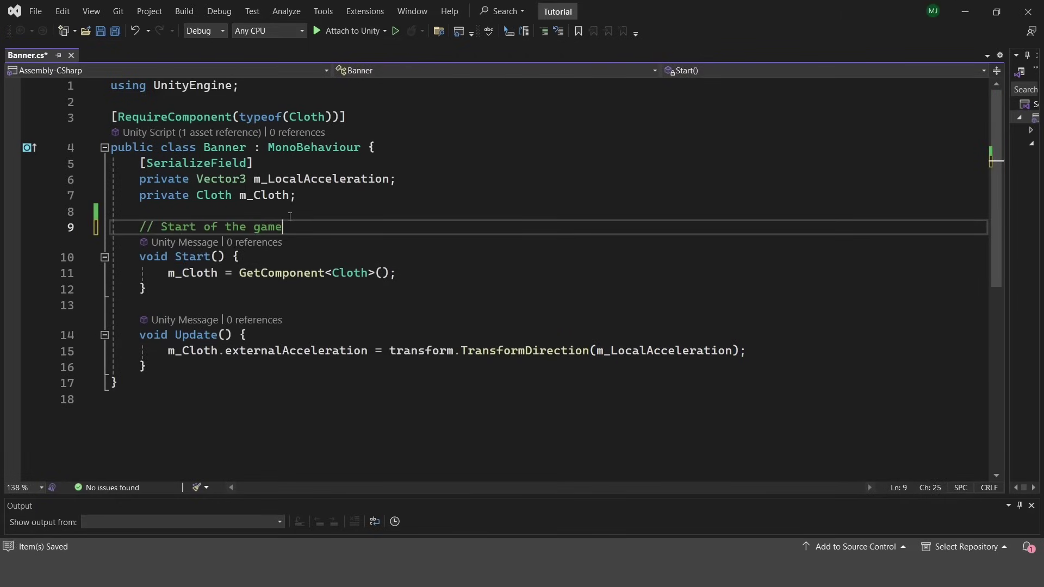
pyautogui.click(203, 303)
pyautogui.press('Return')
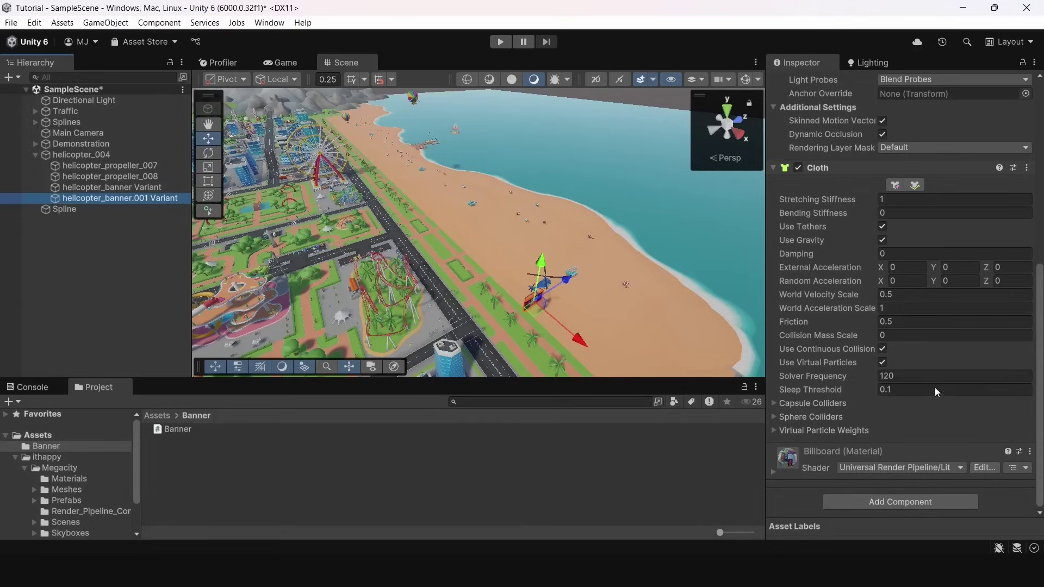
# Add the Banner script component to helicopter_banner.001 Variant and set its Local Acceleration Z to -200.
pyautogui.click(935, 496)
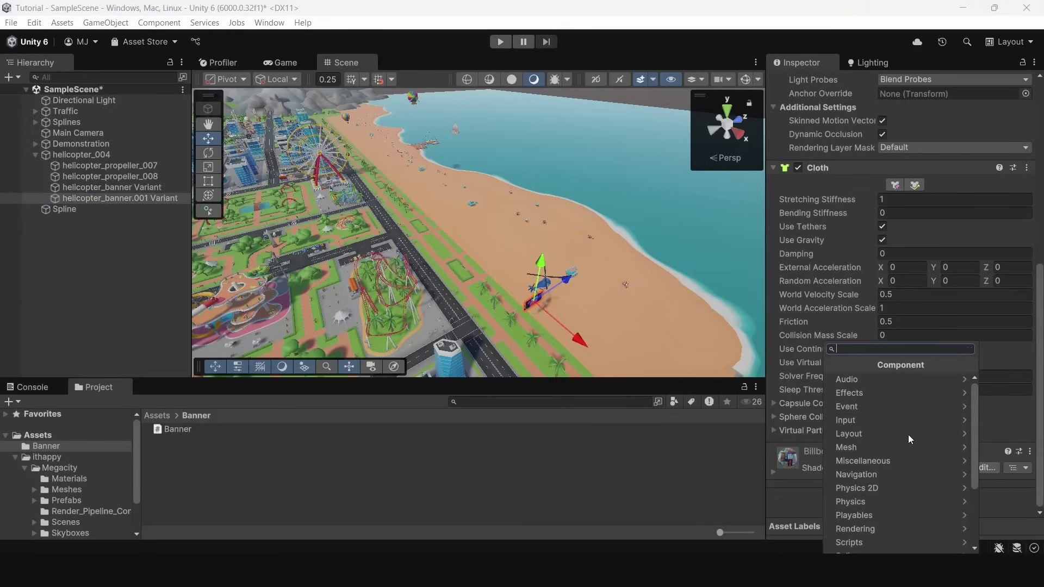
pyautogui.write('Bann')
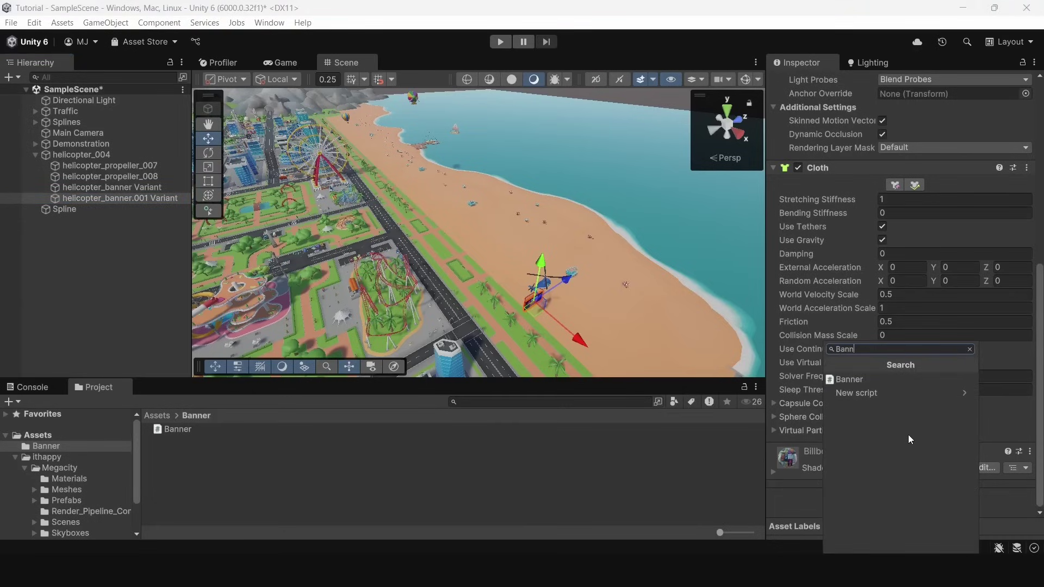
pyautogui.click(885, 379)
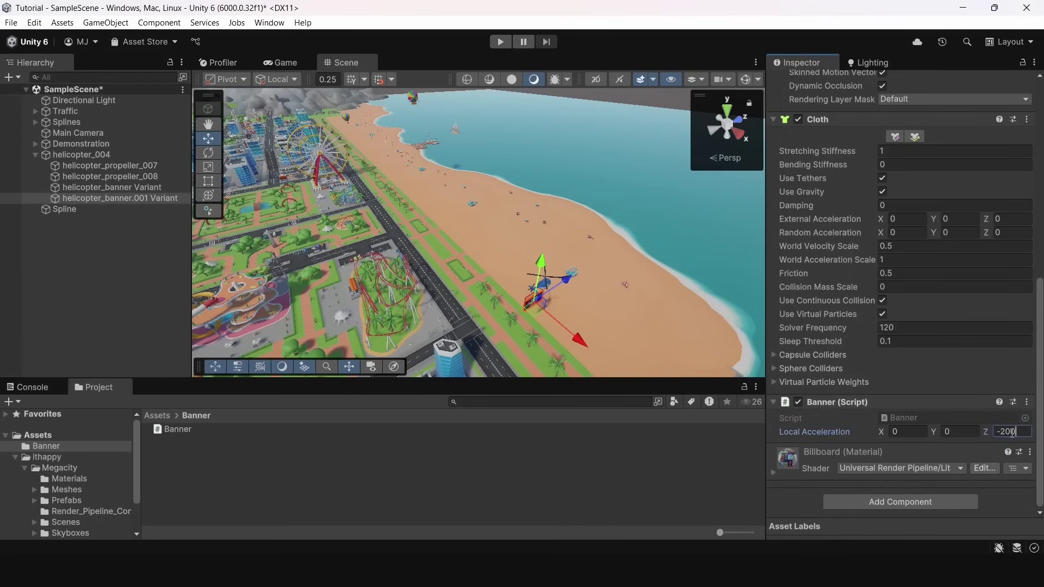
# Switch the banner's handle orientation to Global and back to Local to compare its axes.
pyautogui.press('w')
pyautogui.moveTo(614, 208); pyautogui.dragTo(401, 138, button='right')
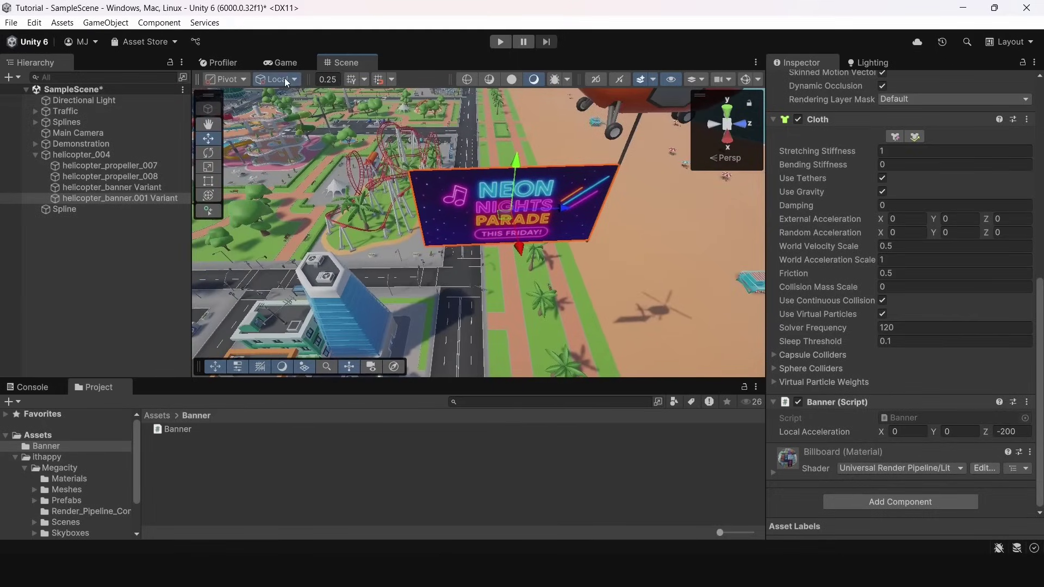
pyautogui.click(284, 95)
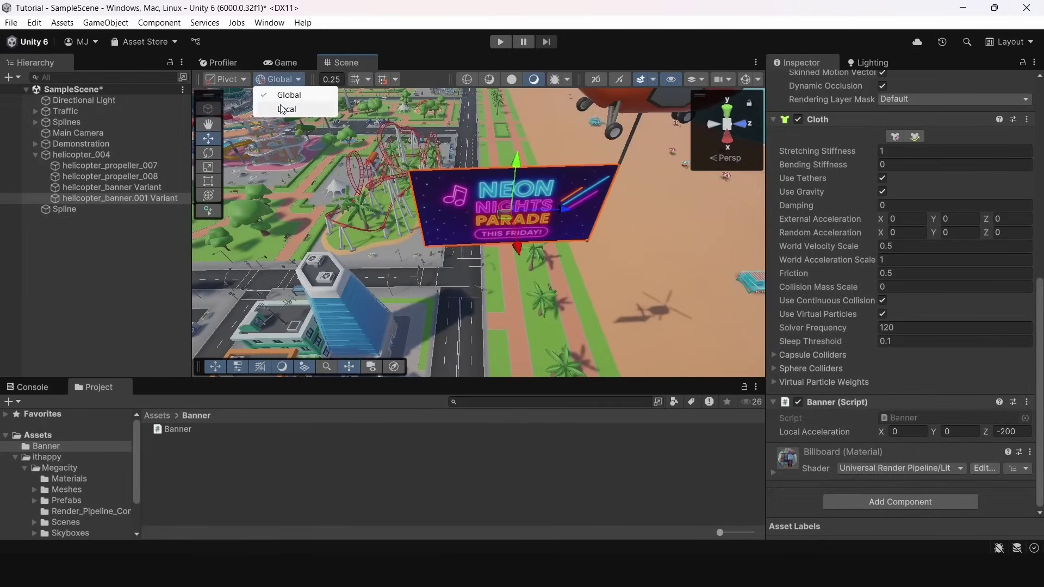
pyautogui.click(284, 109)
# Maximize the Scene view, run Play mode and examine how the banner flutters behind the helicopter.
pyautogui.press('s')
pyautogui.moveTo(550, 197); pyautogui.dragTo(608, 149, button='right')
pyautogui.press('s')
pyautogui.hotkey('shift', 'space')
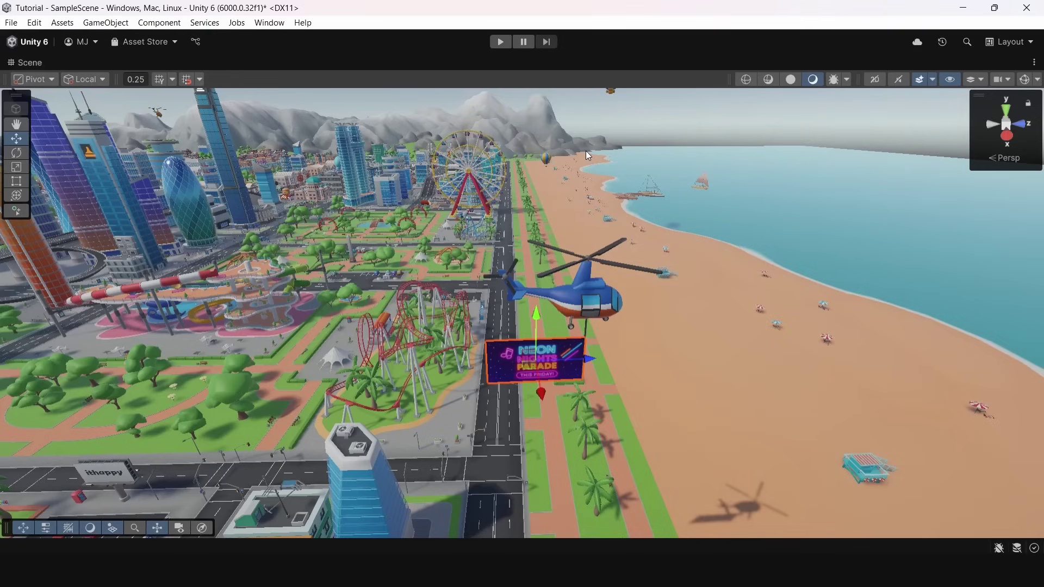
pyautogui.scroll(5, 555, 122)
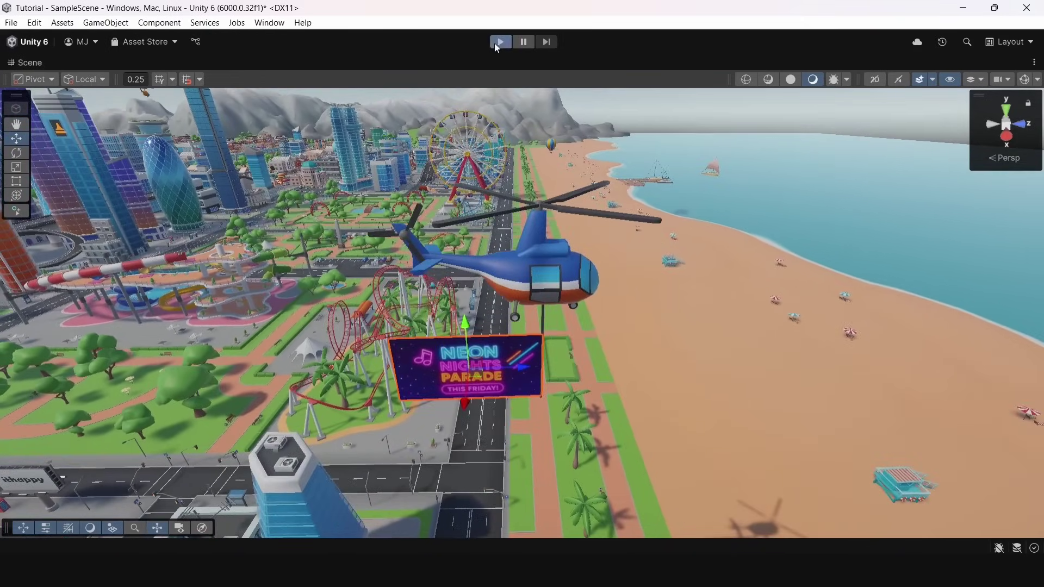
pyautogui.click(500, 42)
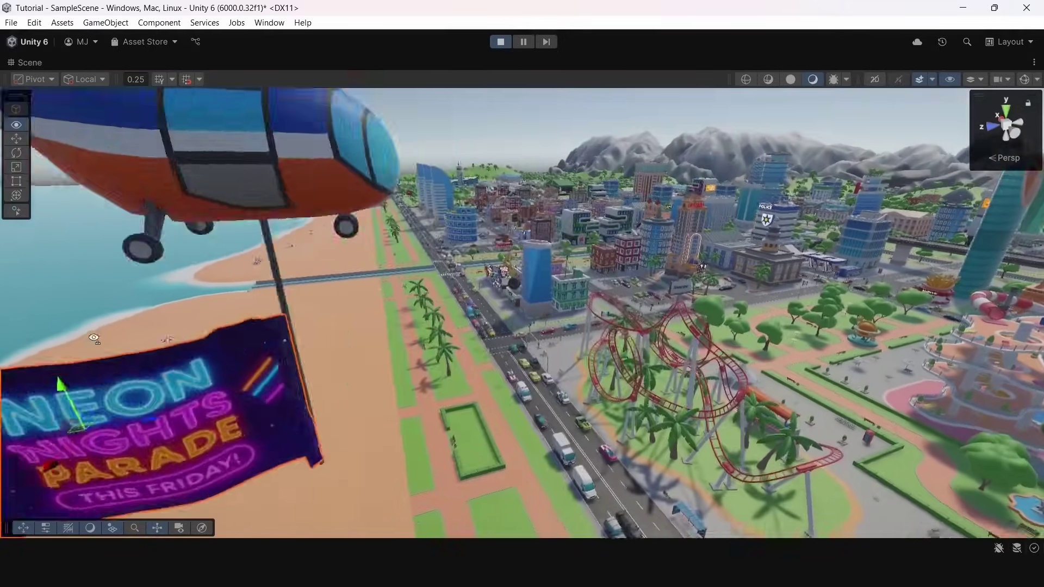
pyautogui.press('s')
pyautogui.moveTo(95, 337); pyautogui.dragTo(467, 351, button='right')
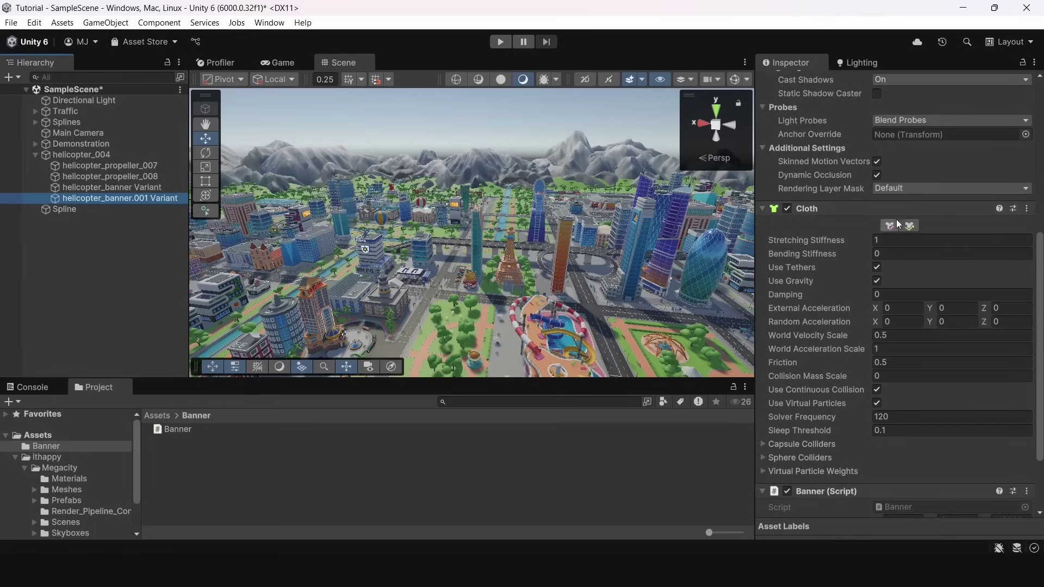
# Try to remove the Cloth component from the banner and review the RequireComponent attribute in Banner.cs.
pyautogui.scroll(-3, 883, 283)
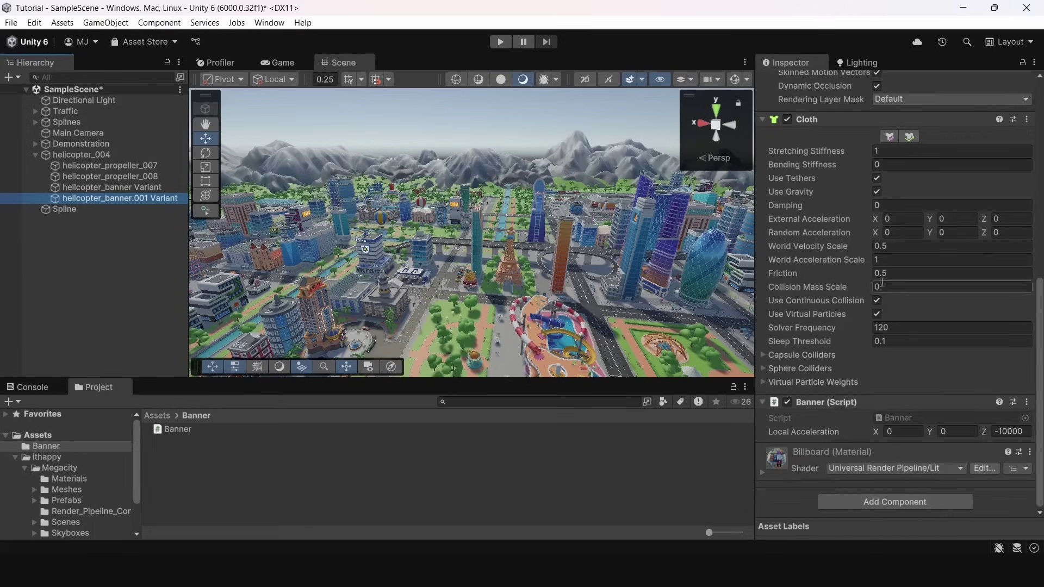
pyautogui.click(1027, 120)
pyautogui.click(941, 184)
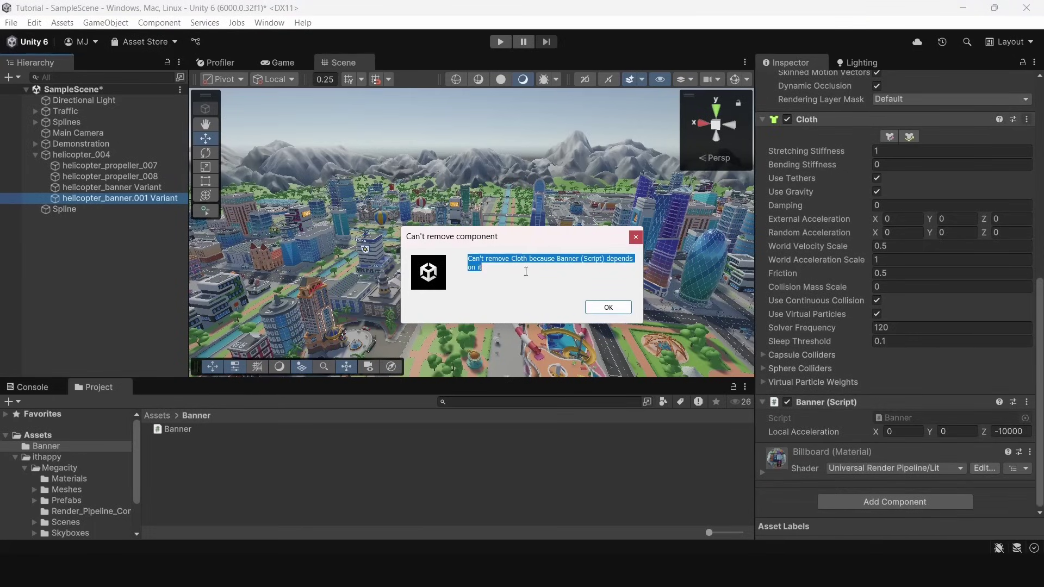
pyautogui.click(624, 308)
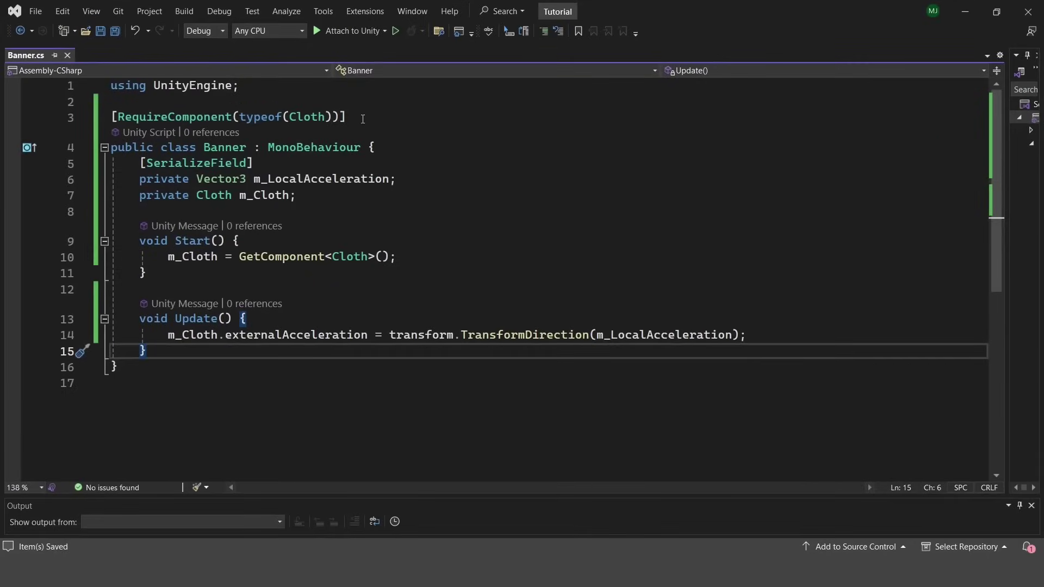
pyautogui.moveTo(363, 119); pyautogui.dragTo(93, 113)
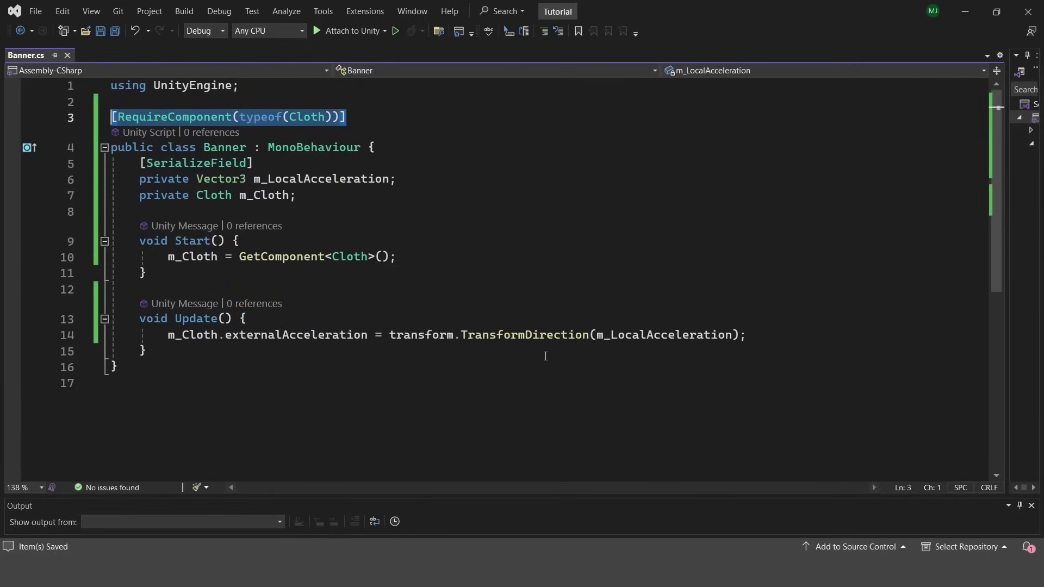
pyautogui.click(461, 375)
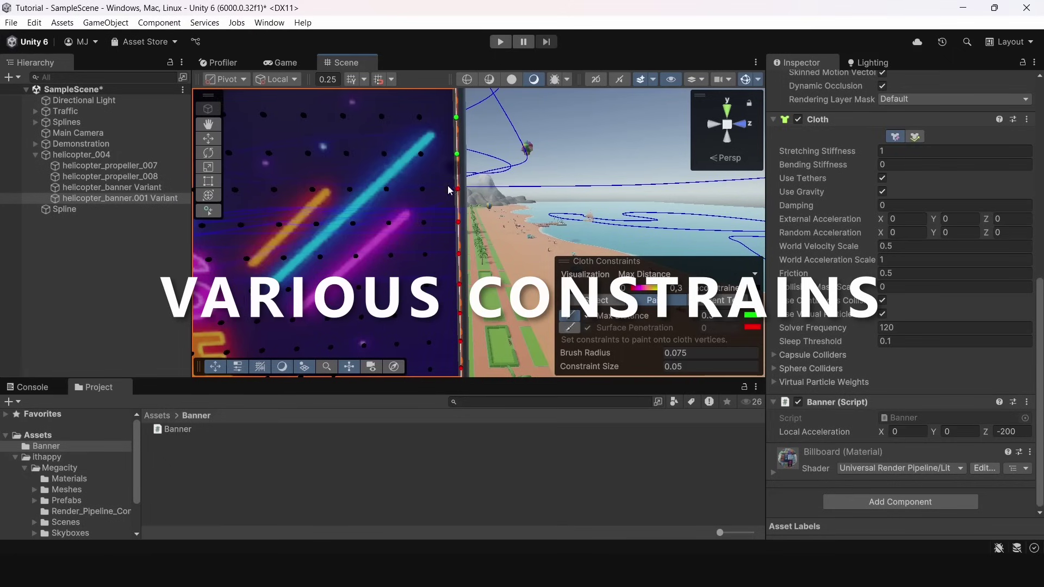
# Paint a Max Distance constraint of 0.3 onto spaced-out cloth vertices along the banner's pole-side edge.
pyautogui.moveTo(454, 193); pyautogui.dragTo(461, 223, button='right')
pyautogui.click(461, 233)
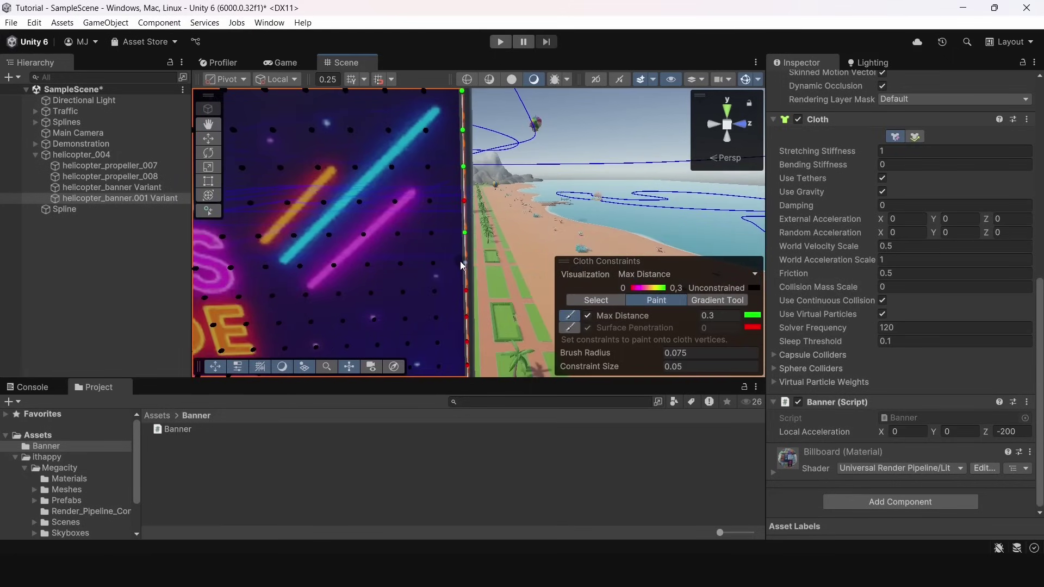
pyautogui.click(464, 291)
pyautogui.moveTo(464, 291); pyautogui.dragTo(472, 312, button='right')
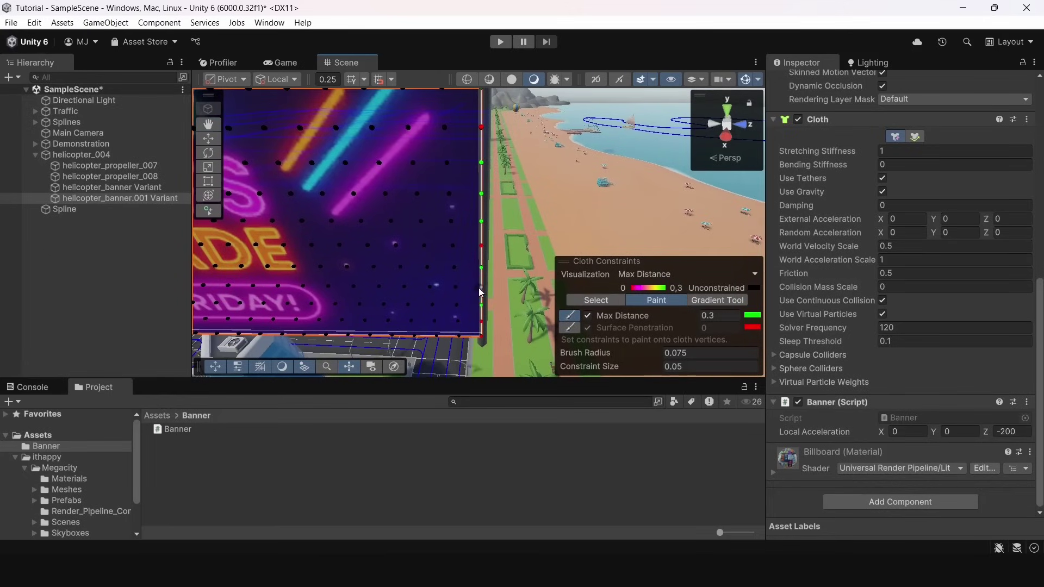
pyautogui.moveTo(549, 208); pyautogui.dragTo(502, 276, button='right')
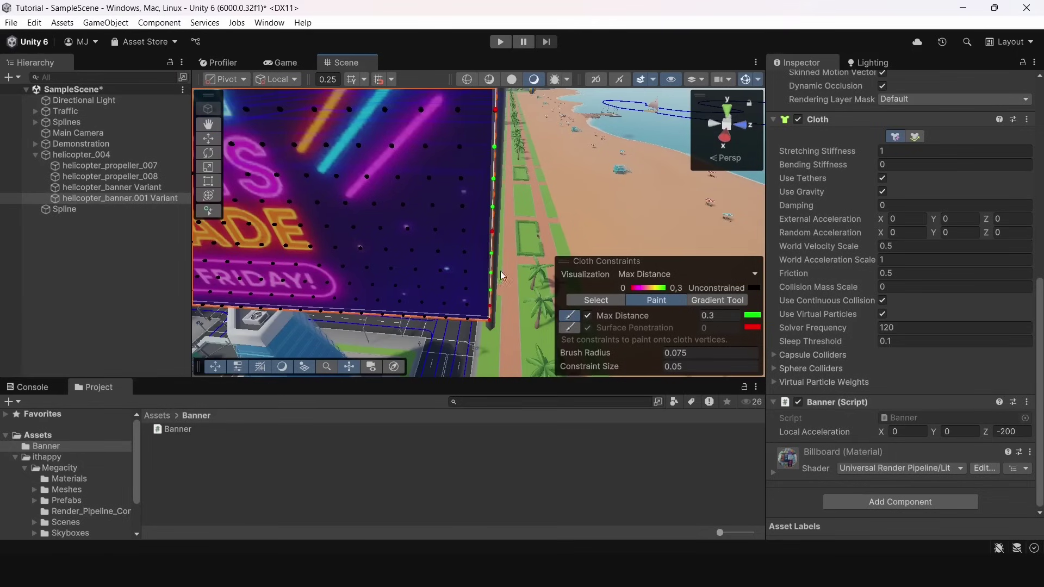
pyautogui.click(489, 307)
pyautogui.moveTo(531, 240); pyautogui.dragTo(550, 191, button='right')
pyautogui.scroll(-3, 545, 228)
pyautogui.scroll(3, 544, 229)
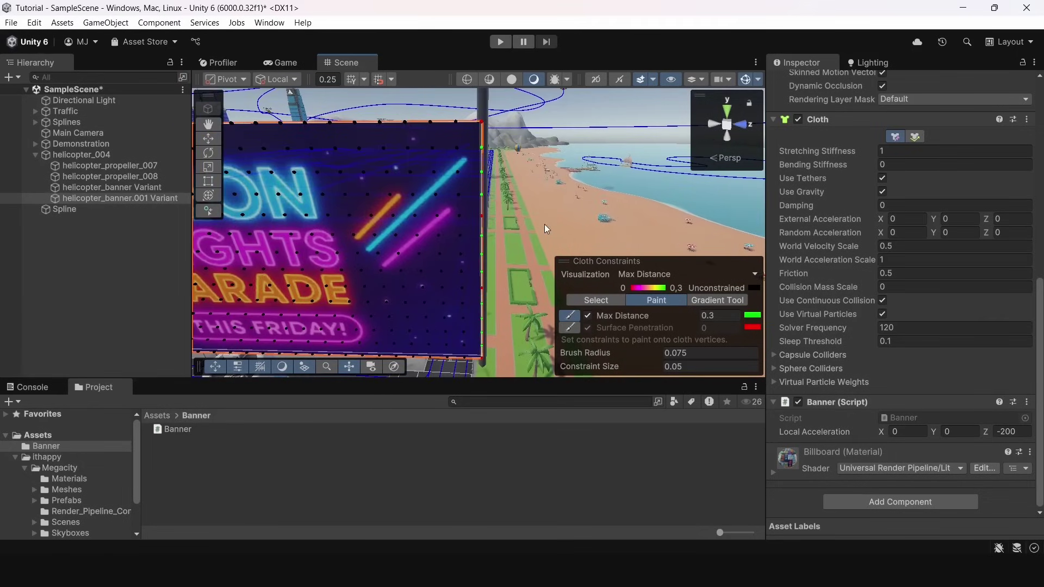
pyautogui.moveTo(547, 228); pyautogui.dragTo(563, 215, button='right')
pyautogui.press('s')
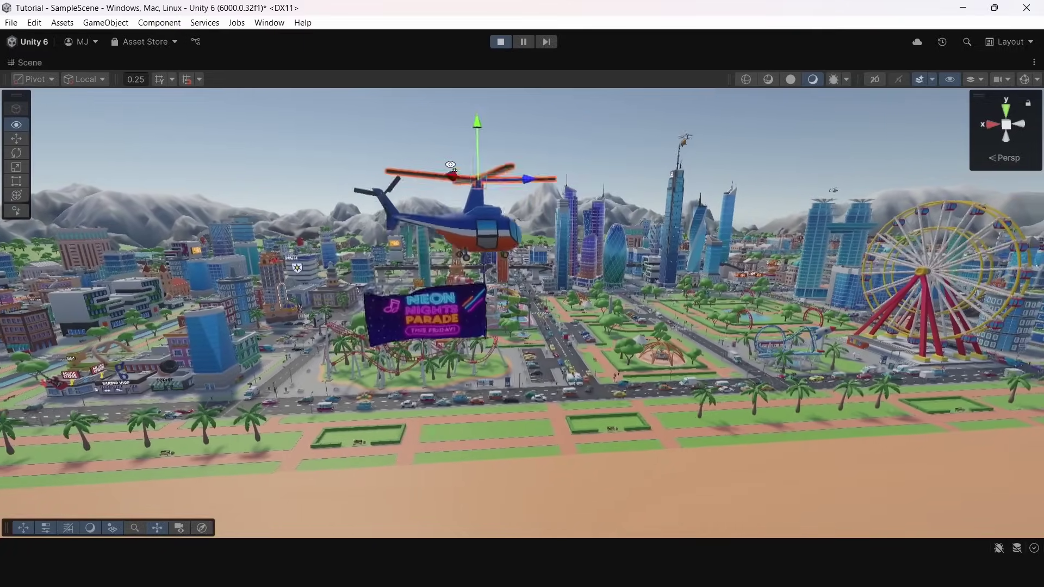
# Examine the fluttering banner from several angles while the helicopter flies over the city in Play mode.
pyautogui.moveTo(450, 164); pyautogui.dragTo(380, 276, button='right')
pyautogui.press('a')
pyautogui.press('s')
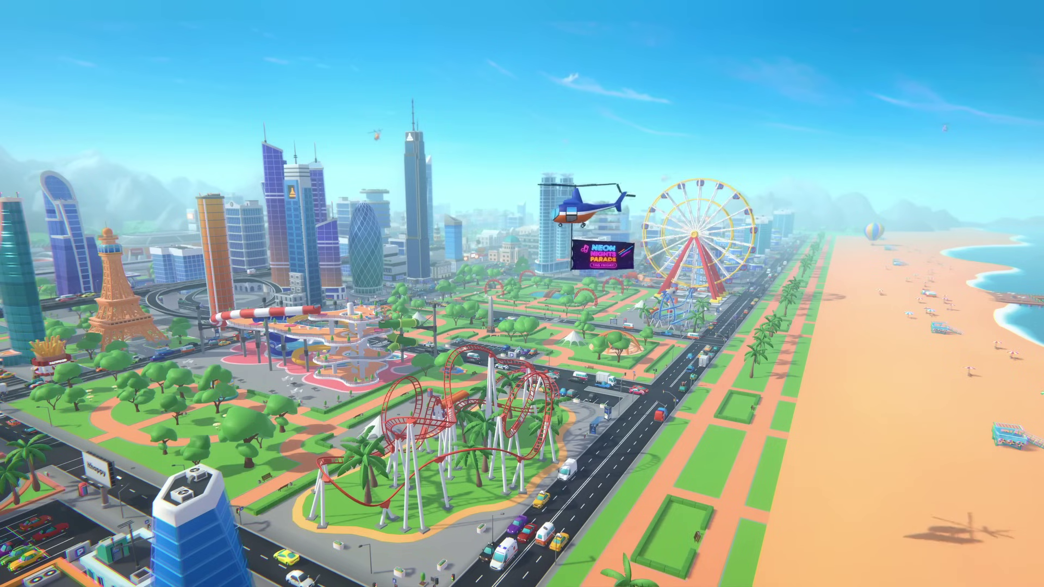